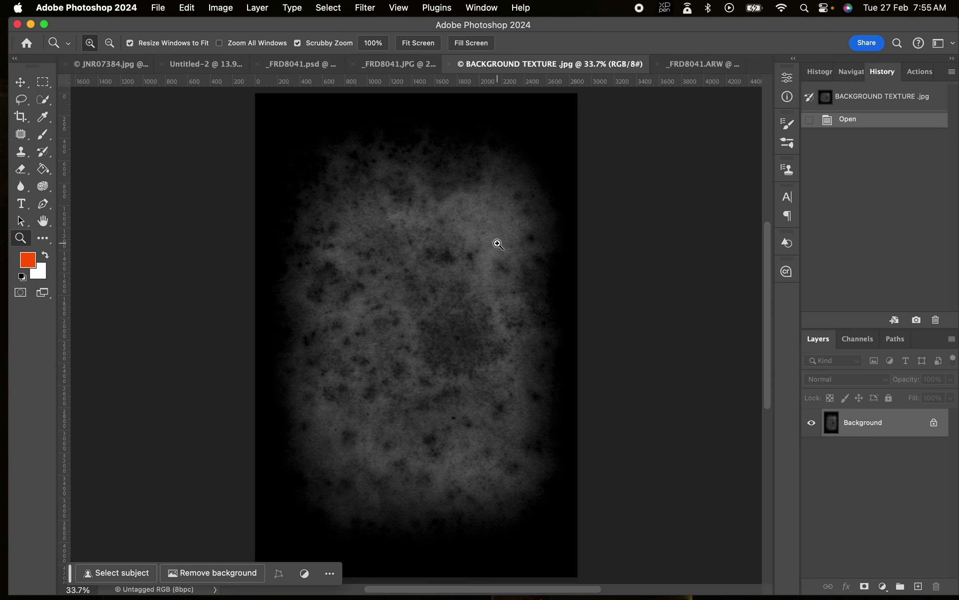
Switch to the _FRD8041.ARW photo and patch out the clamp and dark marks on the backdrop above the graduation cap
left_click(674, 65)
left_click(415, 151)
left_click_drag(415, 151, 426, 146)
key("j")
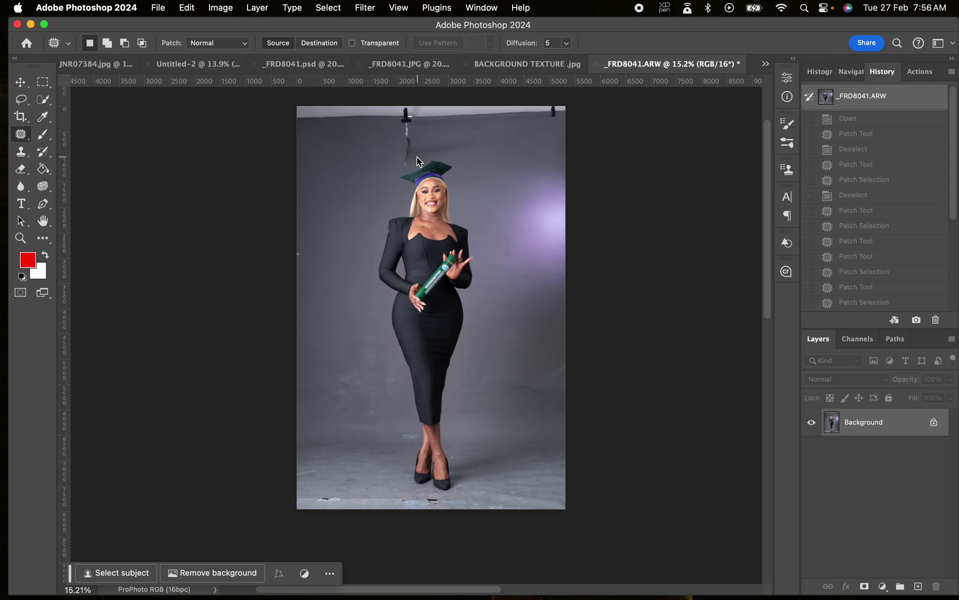
mouse_move(411, 170)
left_mouse_down()
mouse_move(419, 127)
mouse_move(421, 159)
left_mouse_up()
key("ctrl+d")
scroll(399, 435, "up", 5)
left_click_drag(555, 527, 448, 527)
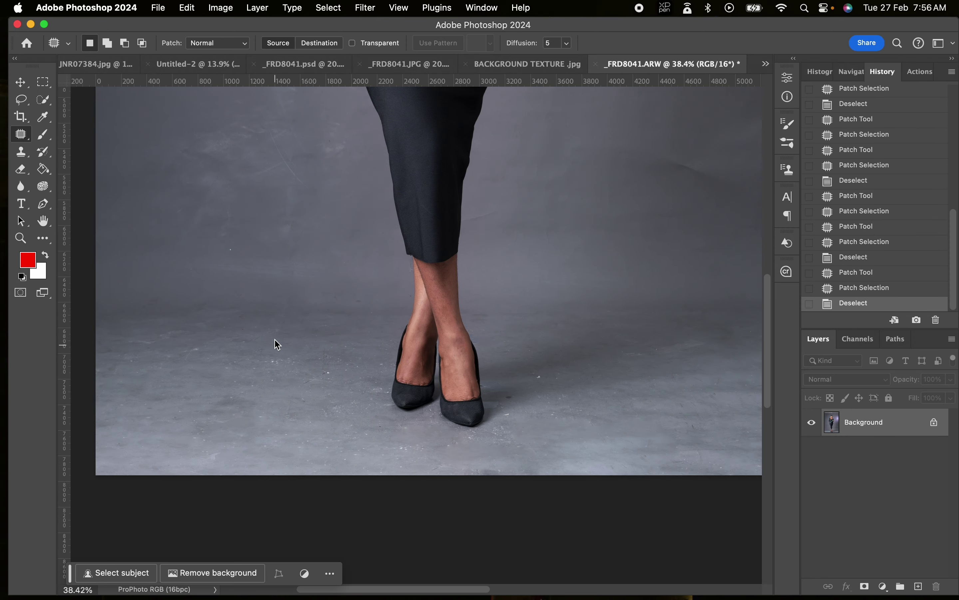
Patch out the small mark at the backdrop's left edge beside the woman's elbow
left_click_drag(275, 340, 404, 554)
left_click_drag(437, 352, 337, 571)
left_click_drag(348, 366, 444, 414)
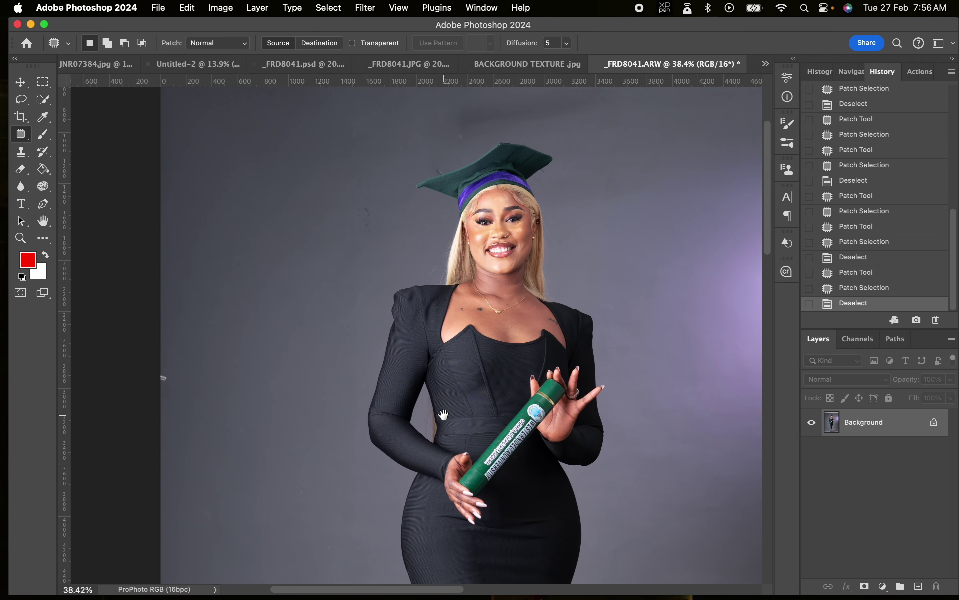
right_click(21, 134)
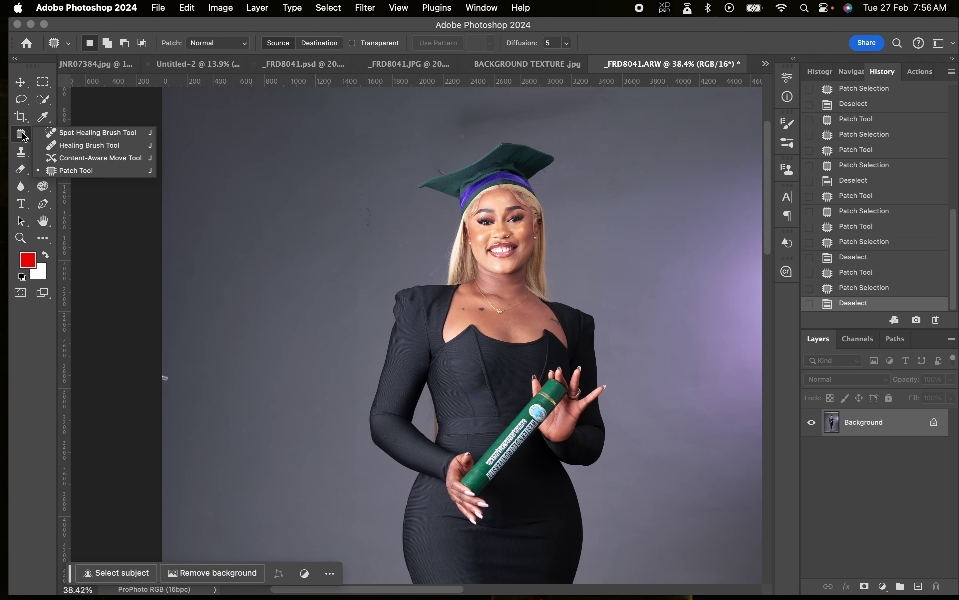
left_click(82, 171)
mouse_move(163, 366)
left_mouse_down()
mouse_move(175, 388)
mouse_move(156, 389)
mouse_move(154, 353)
mouse_move(168, 381)
mouse_move(202, 383)
left_mouse_up()
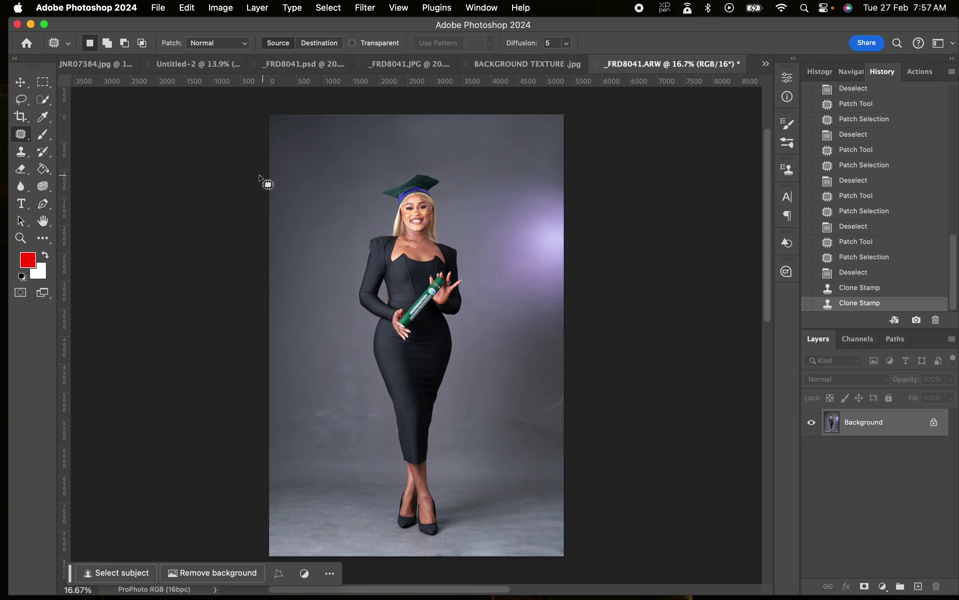
Crop to a 4:5 ratio at full photo height, extending both sides with Content-Aware Fill, and duplicate the background layer
key("c")
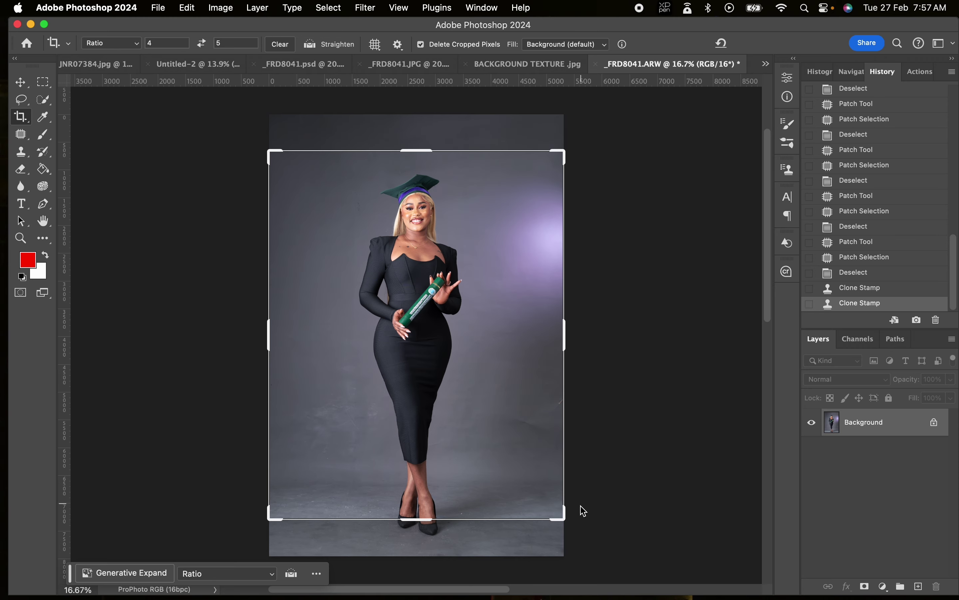
left_click_drag(563, 518, 585, 536)
left_click_drag(257, 140, 234, 117)
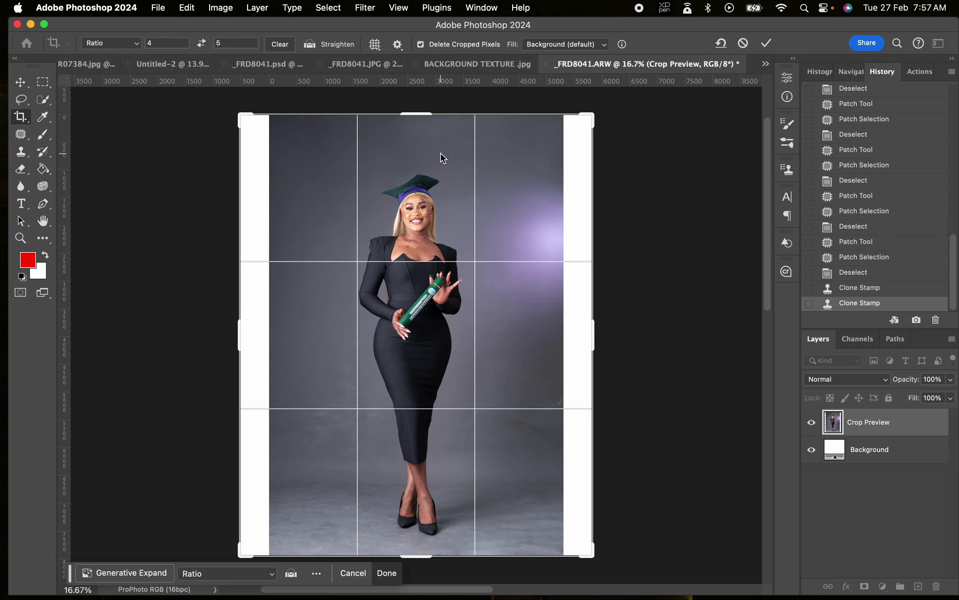
left_click(547, 44)
left_click(556, 73)
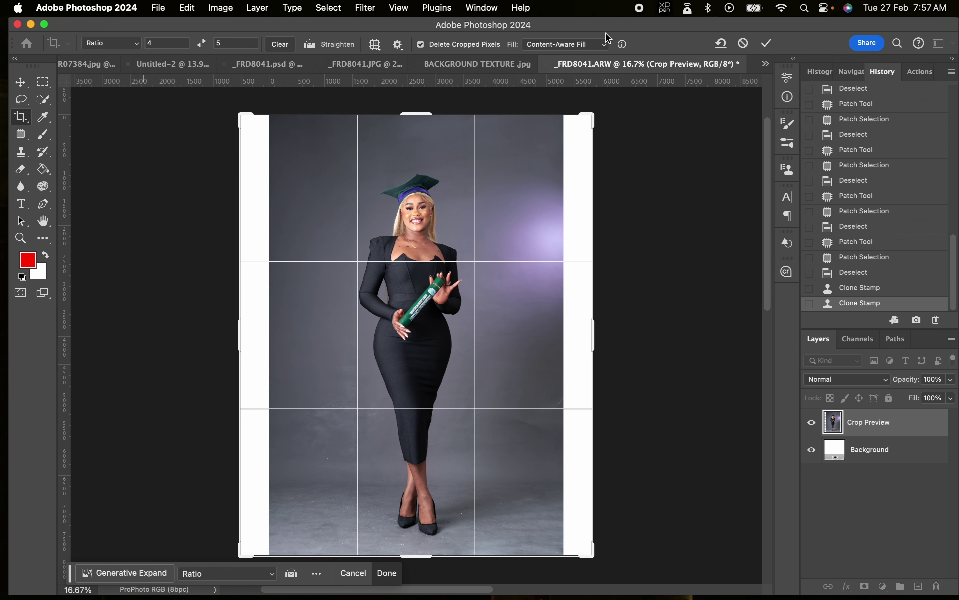
key("Return")
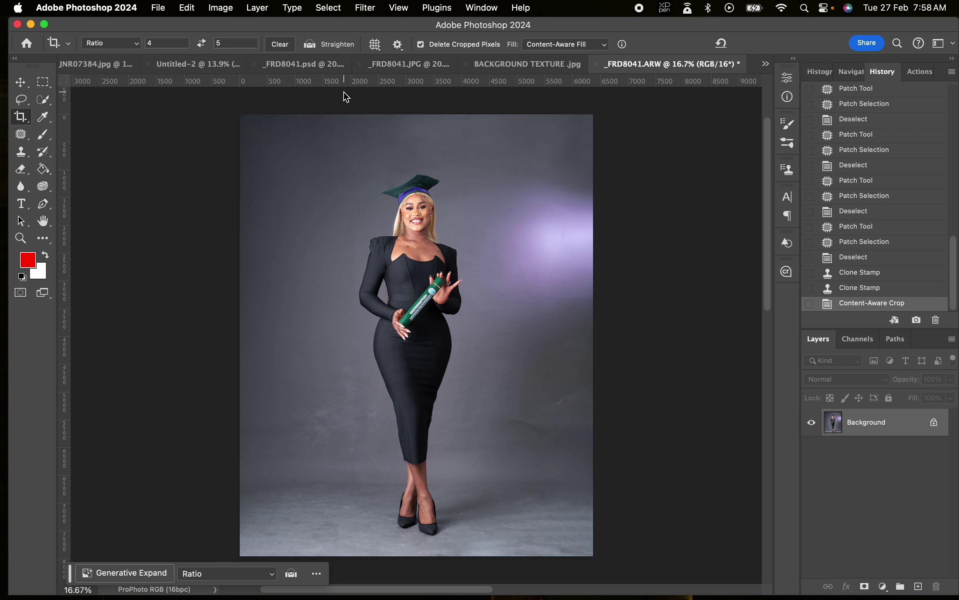
key("super+j")
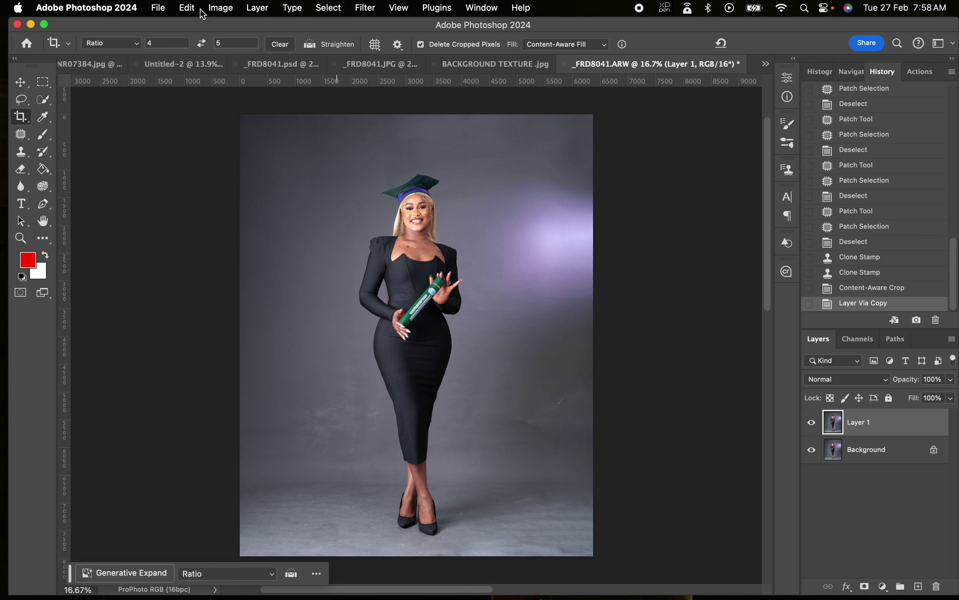
Start Replace Color on the duplicate layer and sample the backdrop and floor greys with fuzziness at 41
left_click(213, 12)
mouse_move(265, 50)
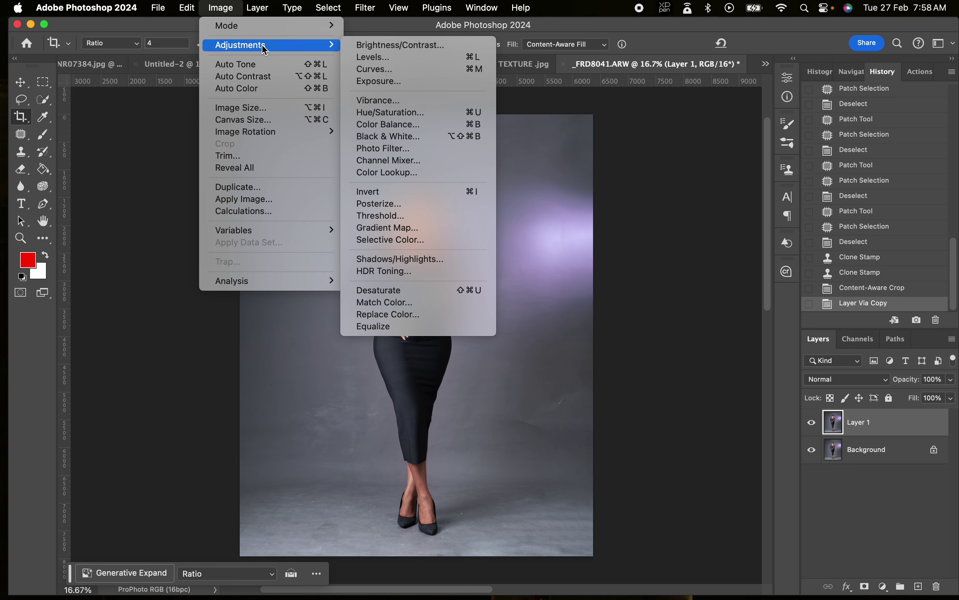
left_click(405, 315)
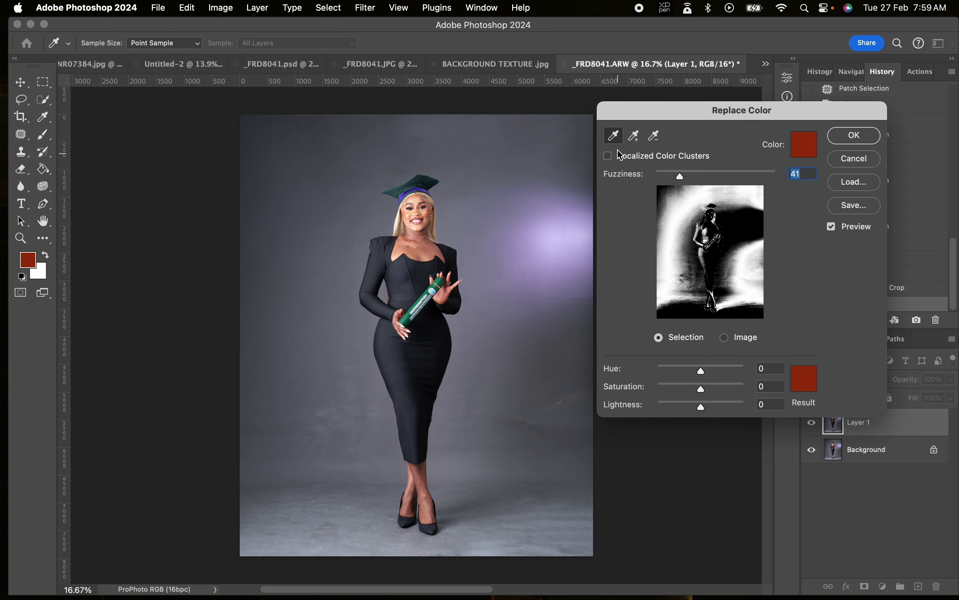
left_click(490, 167)
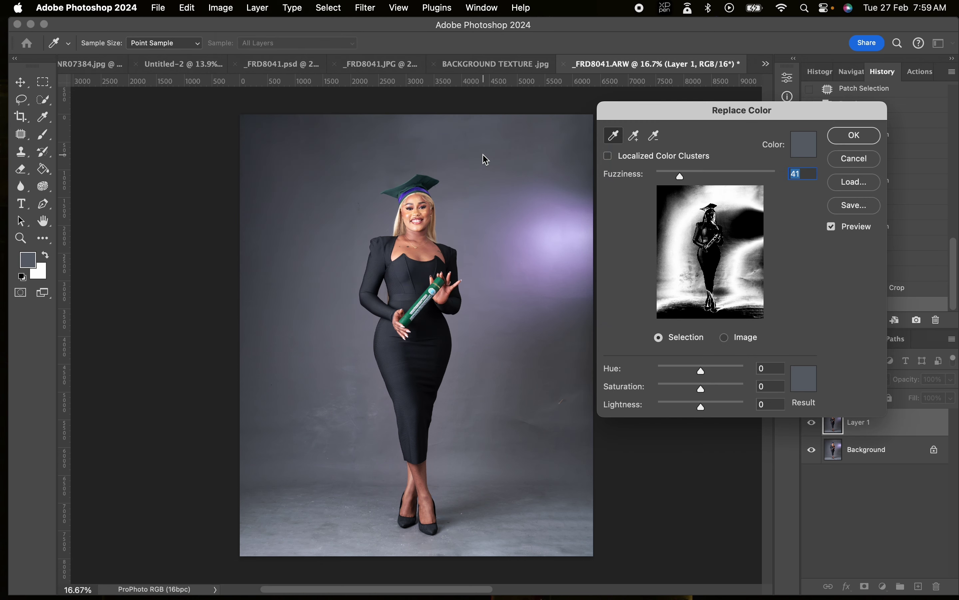
left_click(324, 195)
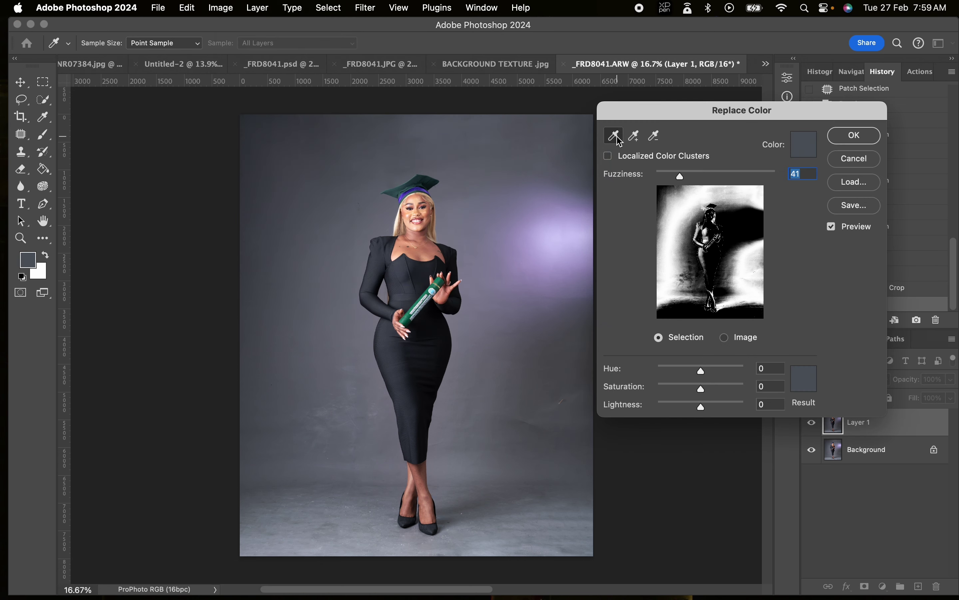
left_click(636, 136)
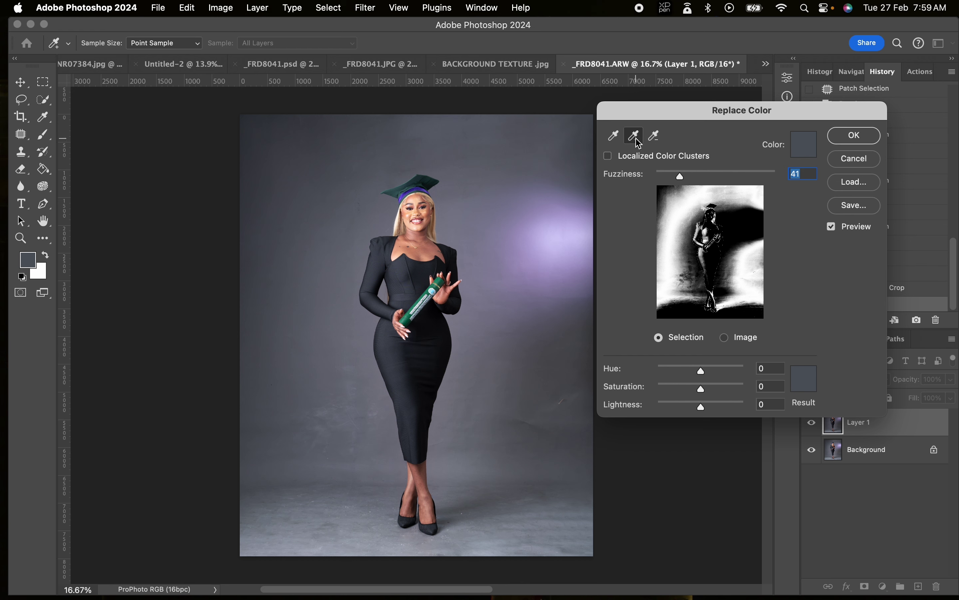
left_click(573, 433)
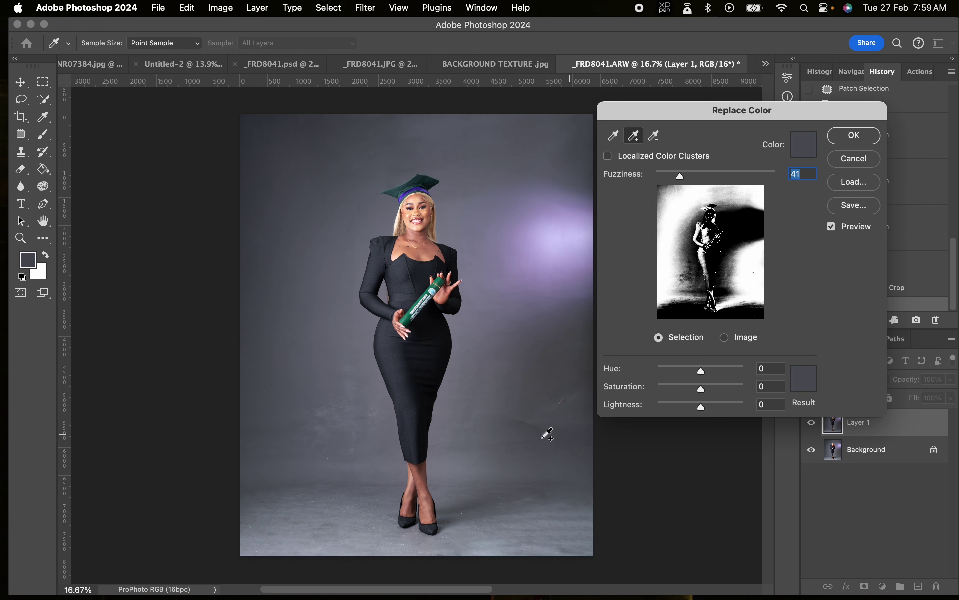
left_click(519, 518)
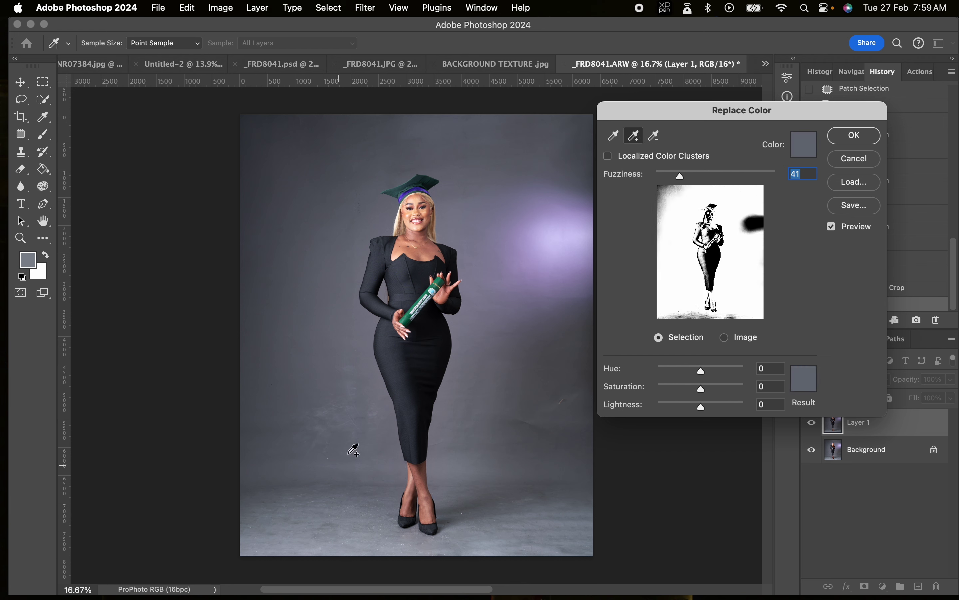
left_click(367, 433)
left_click(323, 374)
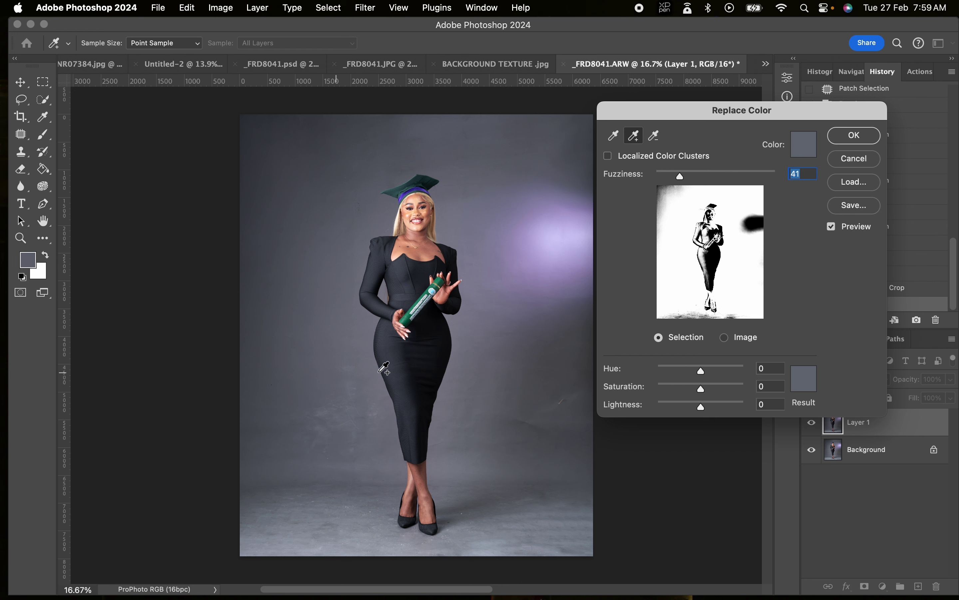
Try darkening the sampled backdrop colors with Lightness at -27, and undo the color replacement
left_click_drag(702, 411, 690, 410)
left_click(689, 409)
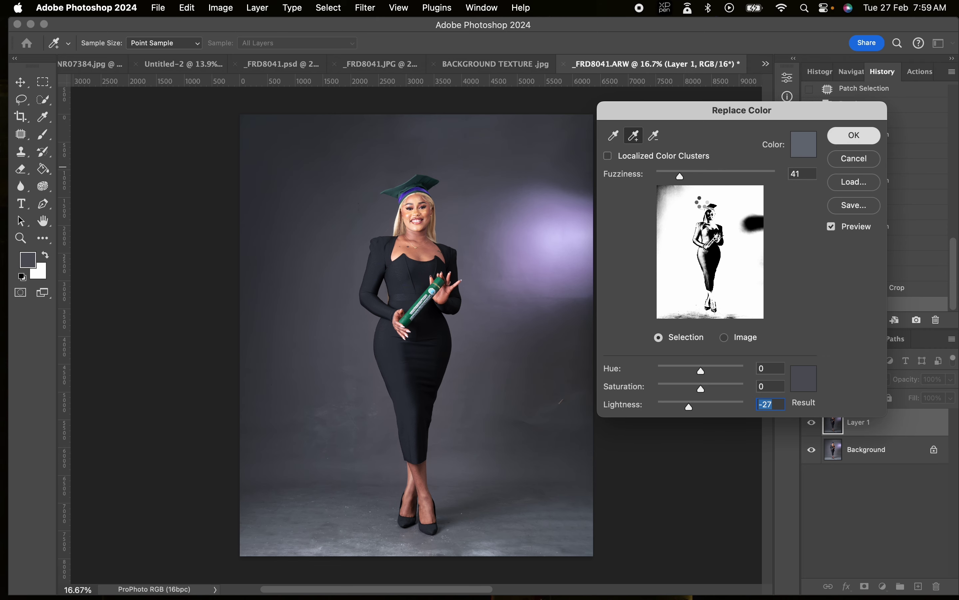
key("Return")
key("c")
key("super+z")
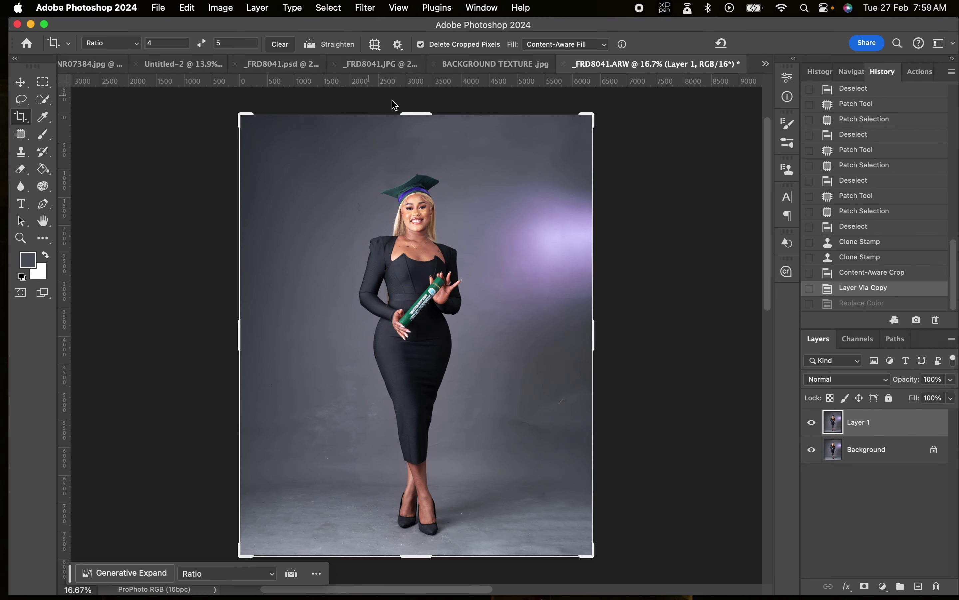
Darken the backdrop with the Camera Raw filter, using a Background mask with Exposure set to -0.70
key("m")
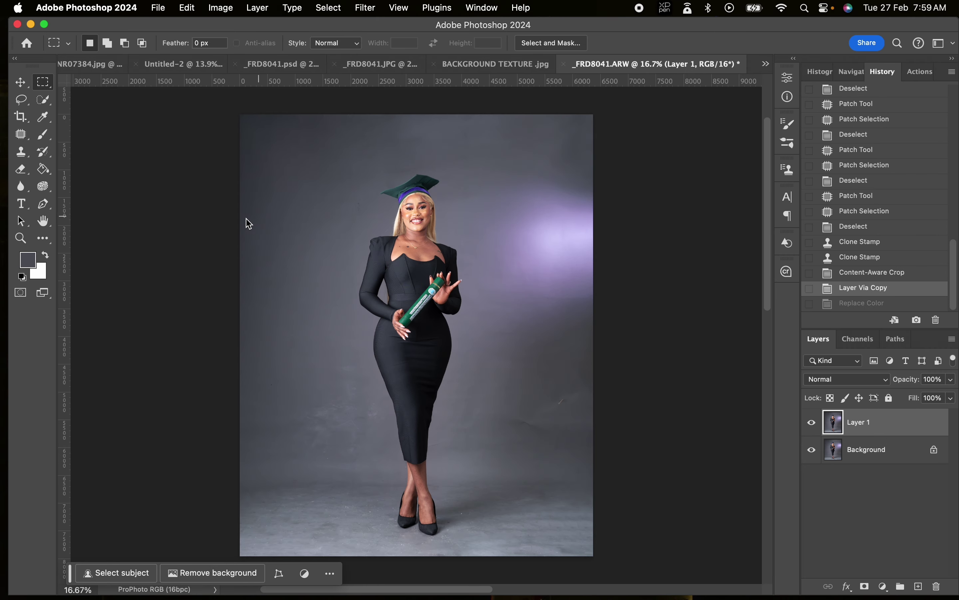
key("shift+super+a")
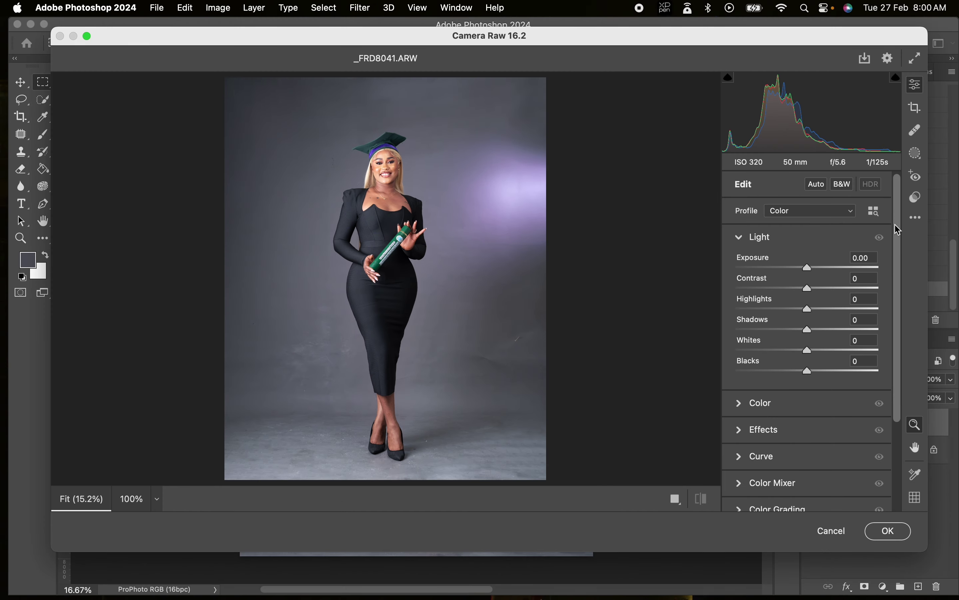
left_click(919, 154)
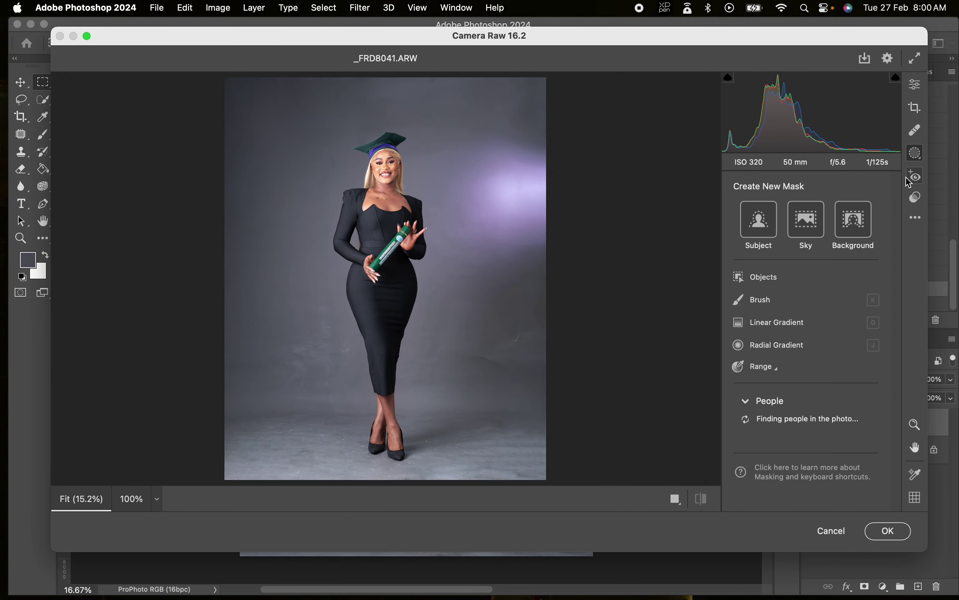
left_click(857, 226)
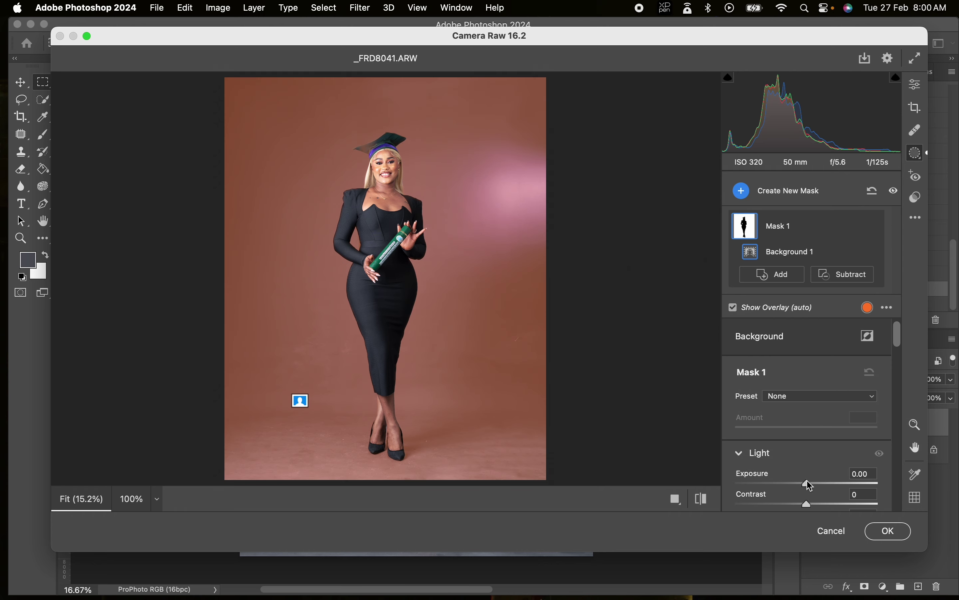
left_click_drag(810, 490, 794, 487)
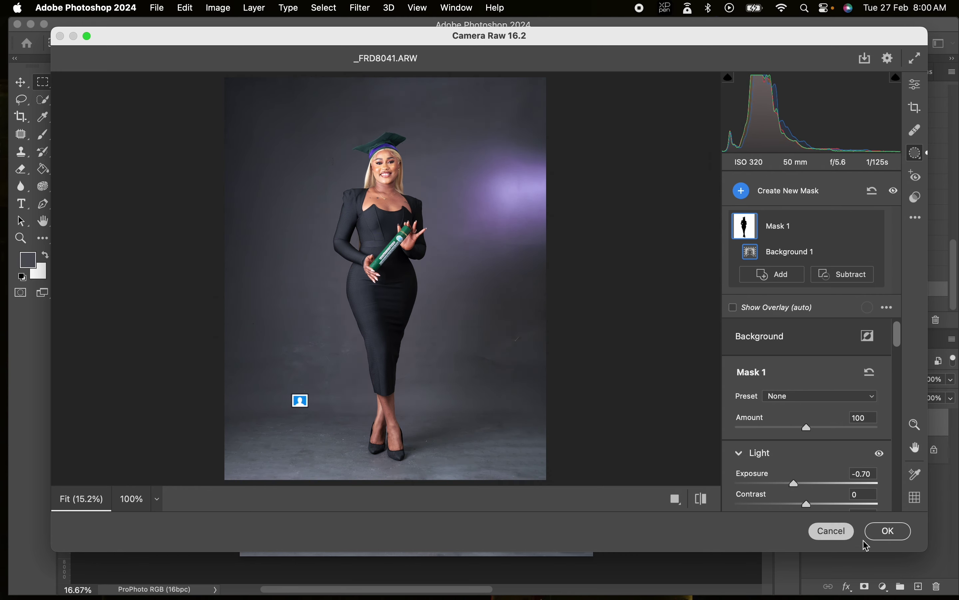
left_click(876, 535)
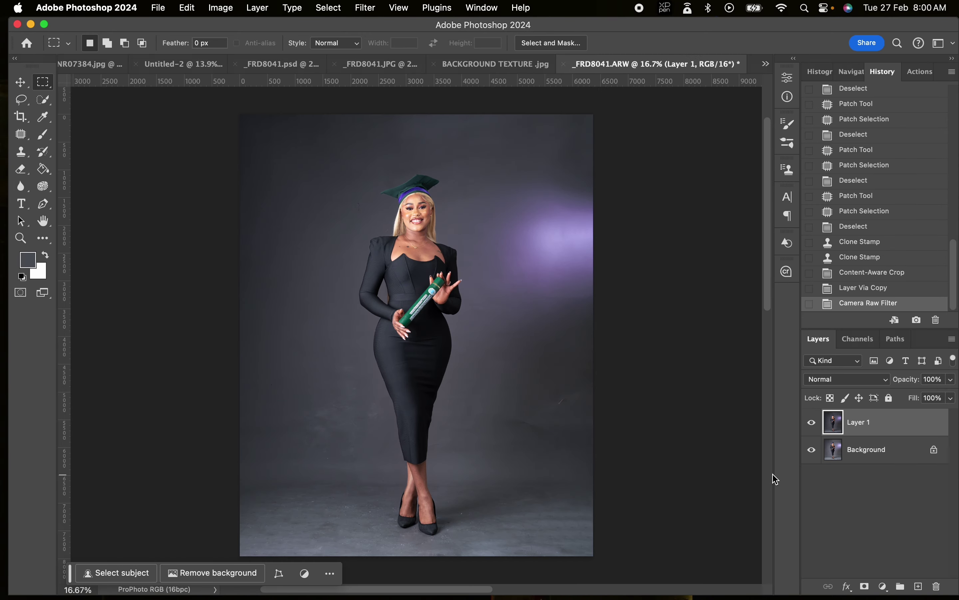
Merge the visible layers and duplicate the merged background layer
key("z")
left_click_drag(425, 206, 417, 229)
key("shift+super+e")
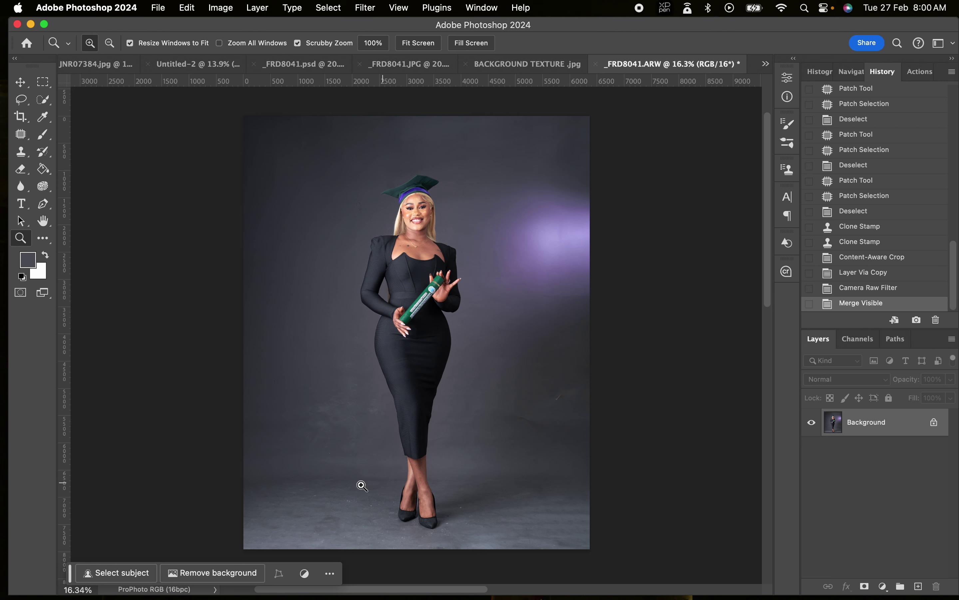
key("super+j")
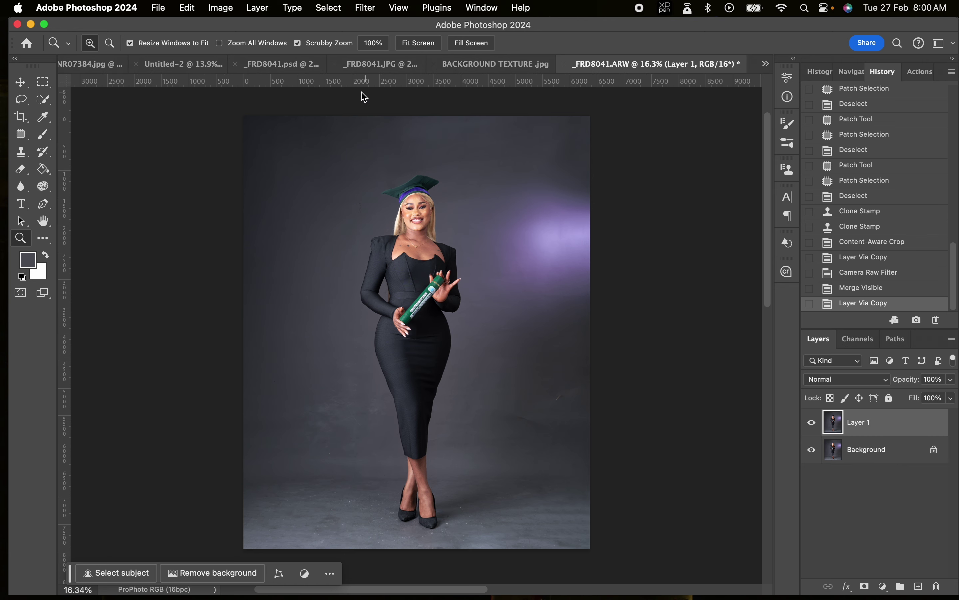
Select the subject on the duplicate layer and invert the selection to cover the backdrop
left_click(330, 9)
left_click(372, 162)
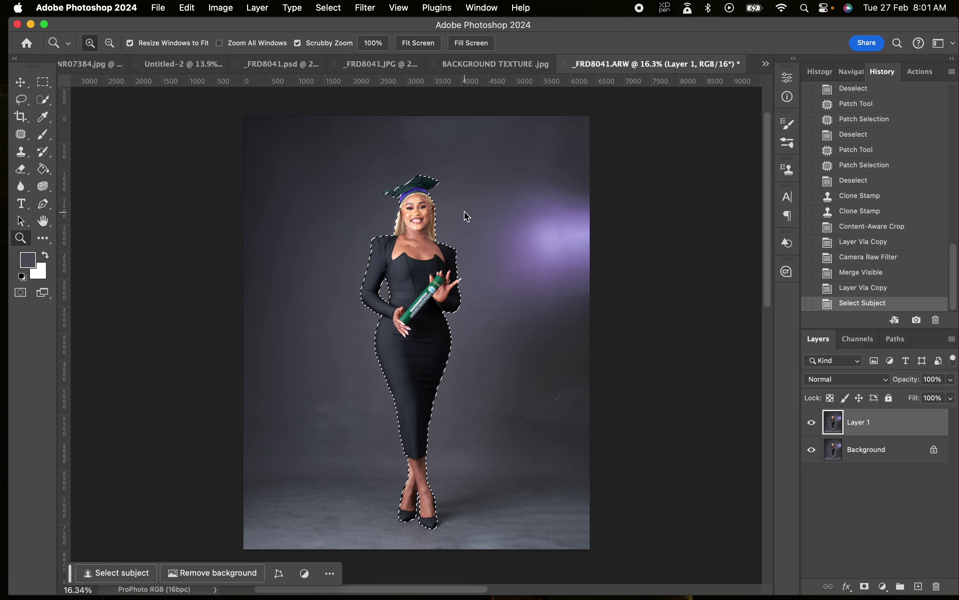
key("m")
right_click(414, 237)
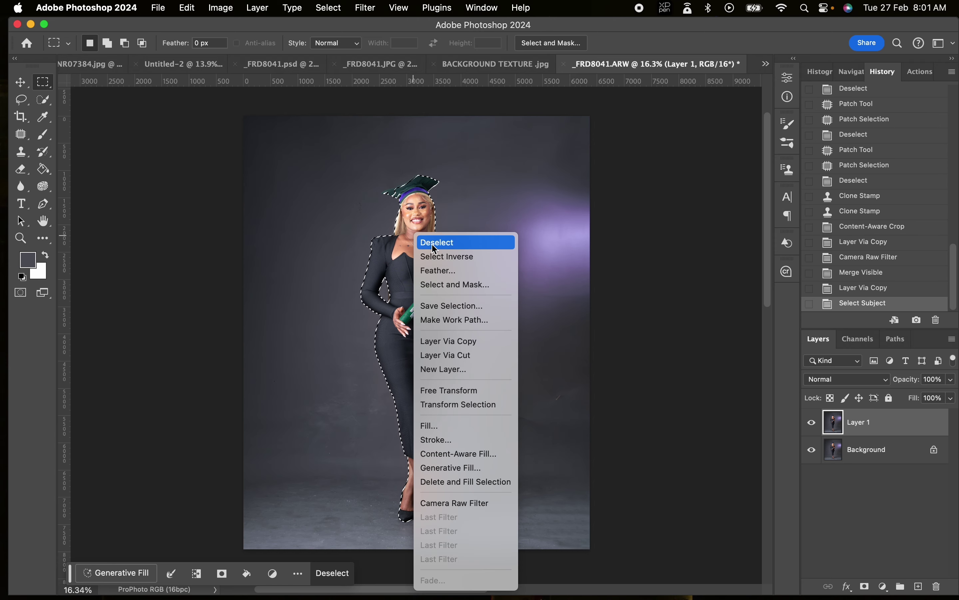
left_click(448, 254)
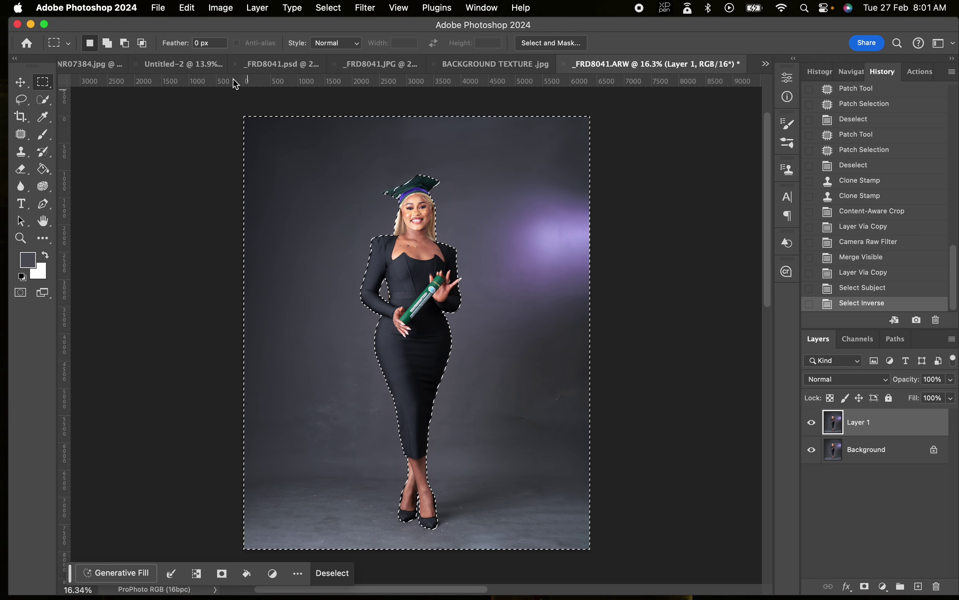
Cut the selected backdrop, paste it as a separate layer, and move that layer below the cut-out woman
left_click(184, 10)
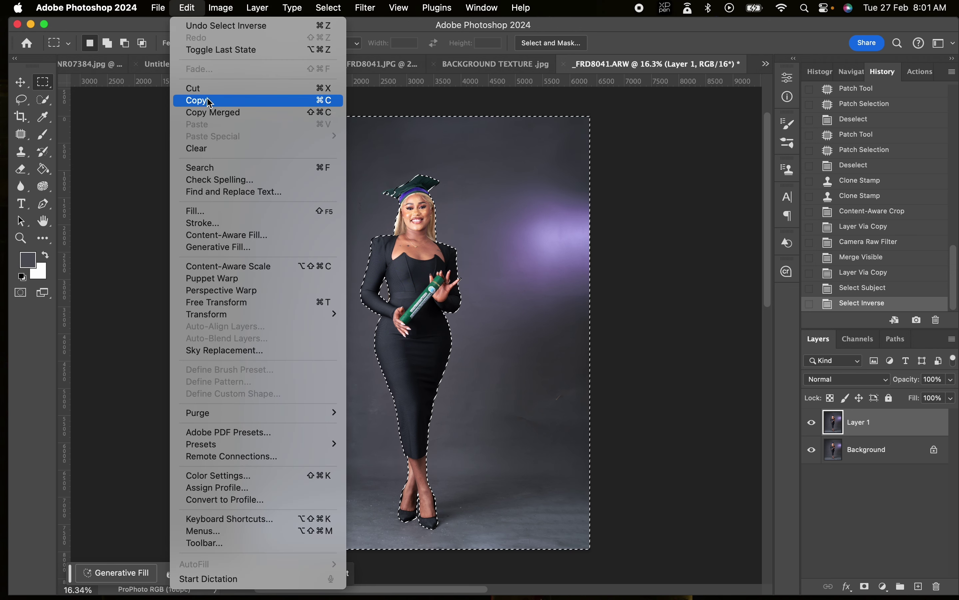
left_click(206, 89)
left_click(187, 8)
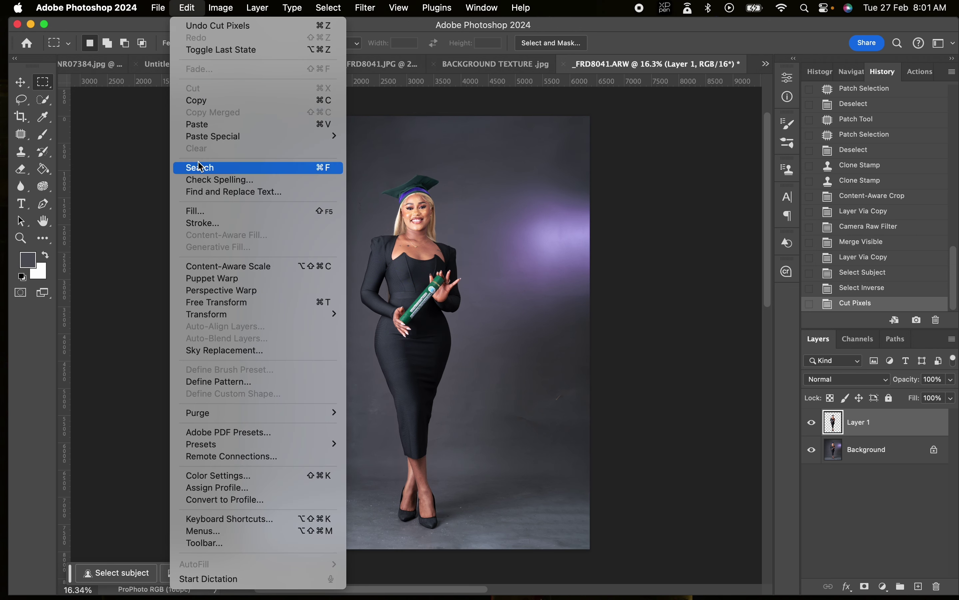
left_click(212, 123)
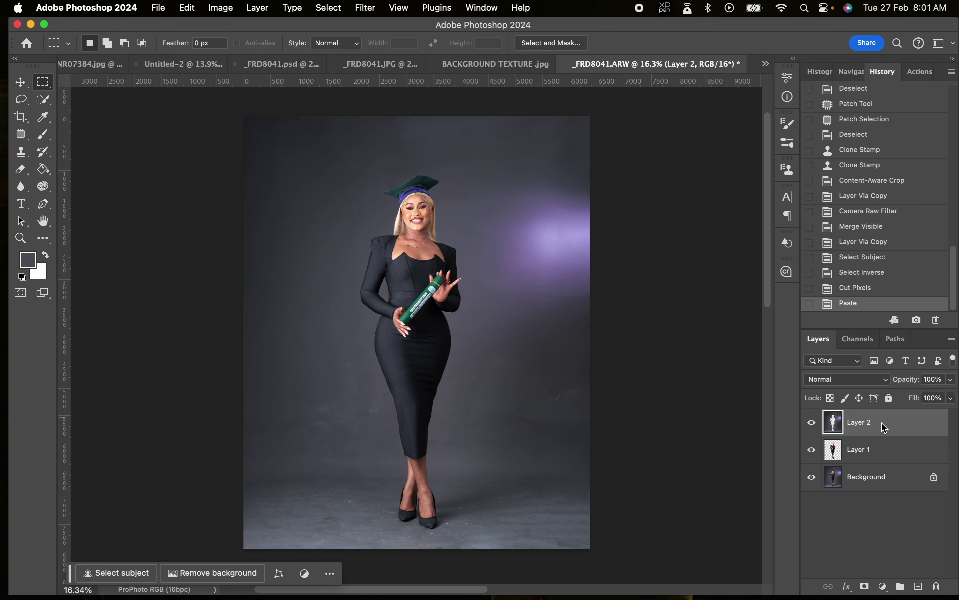
left_click_drag(882, 431, 877, 461)
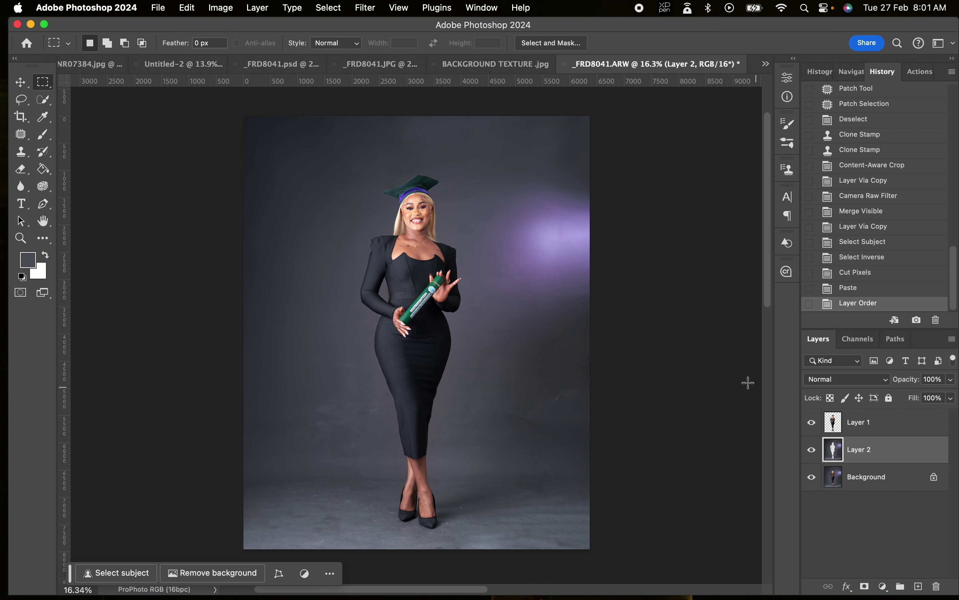
Blur the backdrop layer with a Gaussian Blur of 180 pixels radius
left_click(363, 9)
mouse_move(380, 176)
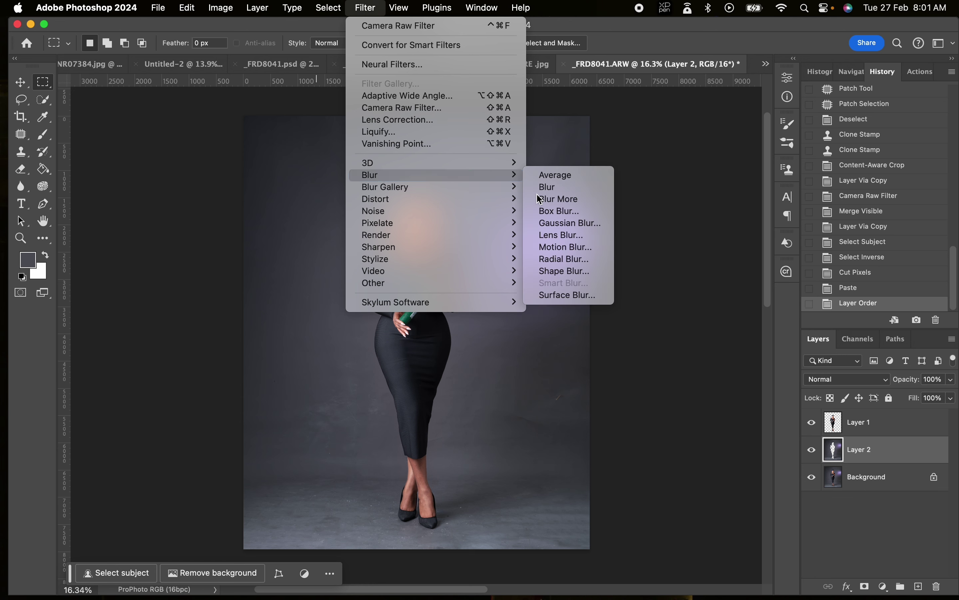
left_click(565, 223)
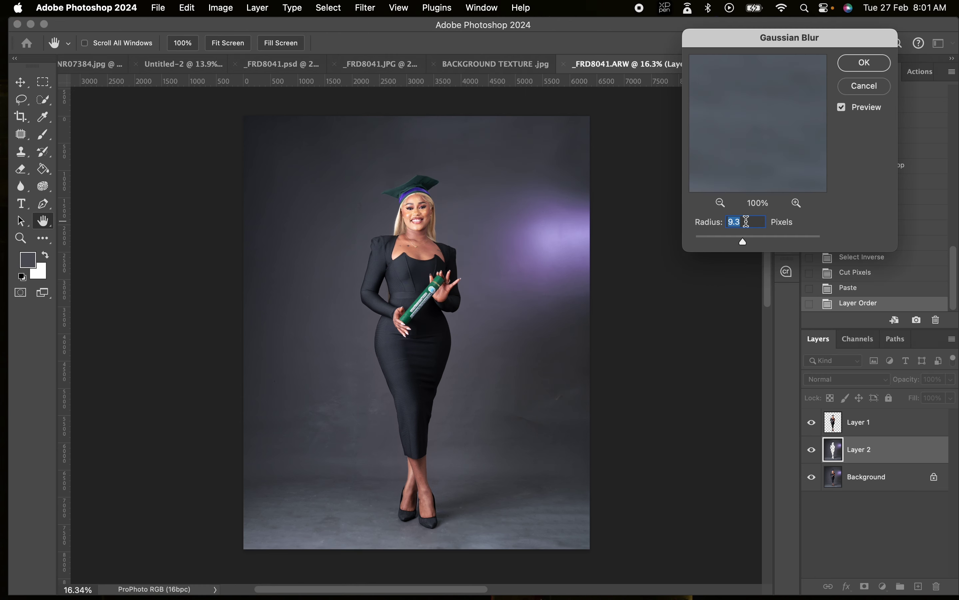
type("180")
left_click(865, 62)
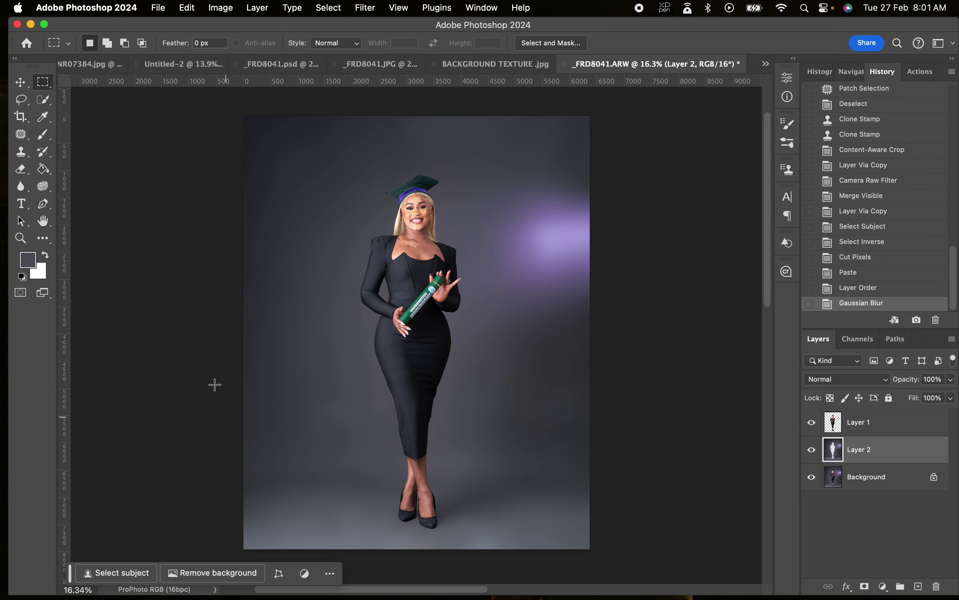
Blend the uneven tones of the blurred backdrop layer around the woman with large Mixer Brush strokes
left_click_drag(43, 135, 75, 147)
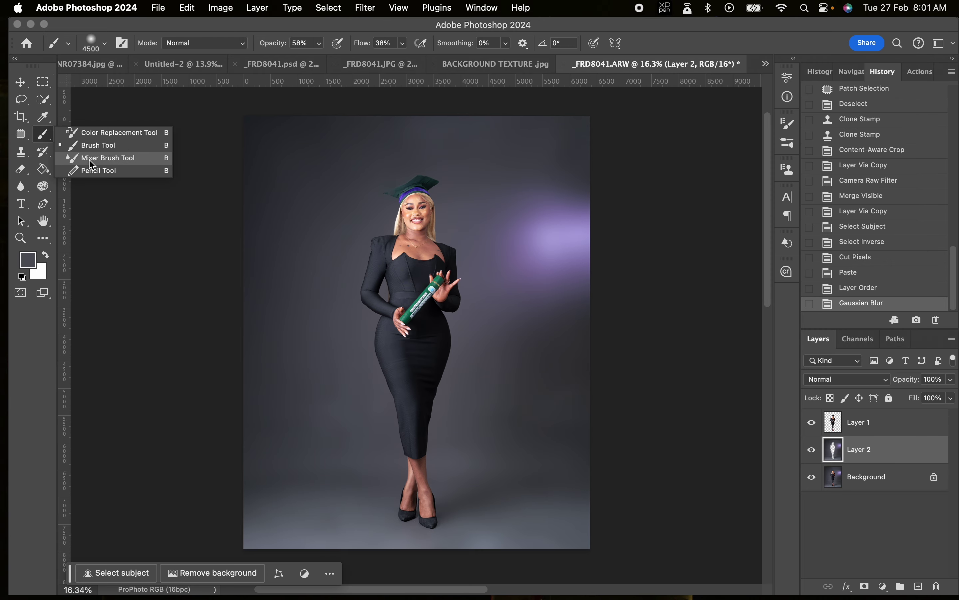
left_click(107, 158)
left_click_drag(402, 150, 288, 181)
mouse_move(373, 145)
left_mouse_down()
mouse_move(534, 143)
mouse_move(523, 370)
mouse_move(586, 467)
left_mouse_up()
mouse_move(565, 474)
left_mouse_down()
mouse_move(561, 397)
mouse_move(601, 392)
left_mouse_up()
key("[")
mouse_move(393, 325)
left_mouse_down()
mouse_move(524, 450)
mouse_move(302, 435)
mouse_move(542, 336)
mouse_move(675, 302)
left_mouse_up()
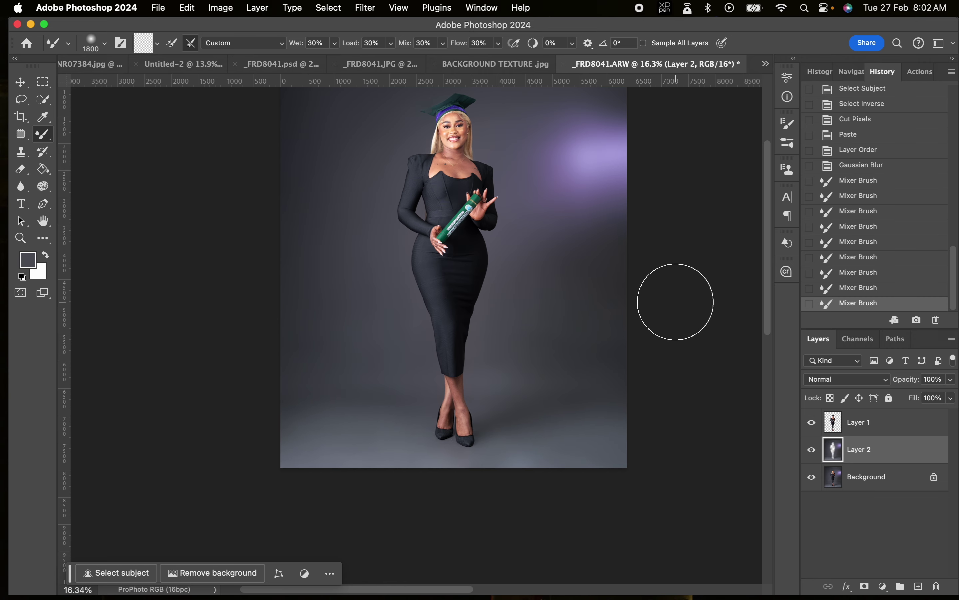
key("super+minus")
key("]")
key("]")
left_click_drag(526, 275, 529, 271)
Touch up the blurred backdrop layer around the woman with the Eraser
key("super+equal")
key("e")
mouse_move(456, 143)
left_mouse_down()
mouse_move(456, 210)
mouse_move(454, 163)
mouse_move(468, 168)
left_mouse_up()
key("[")
left_click_drag(612, 205, 574, 224)
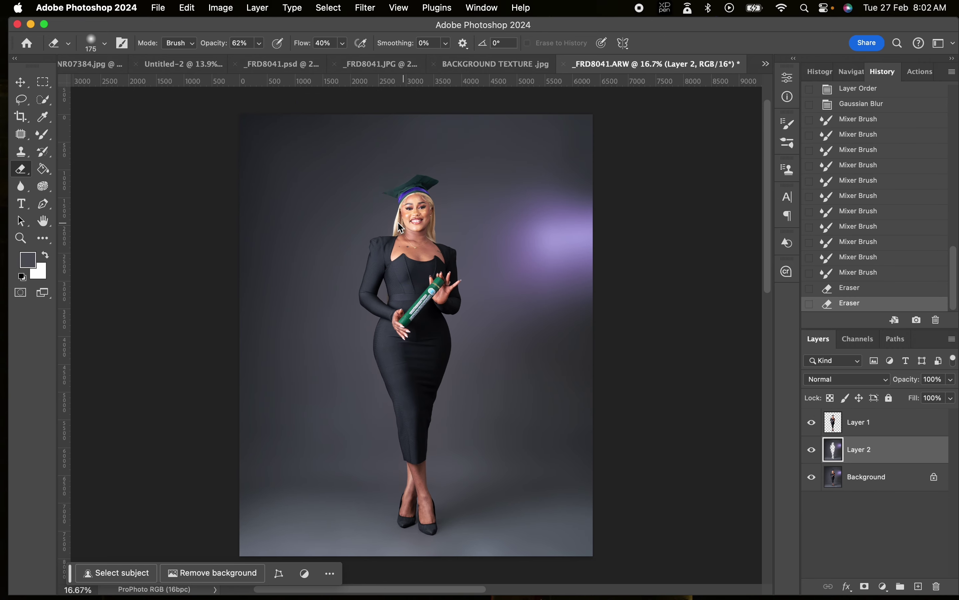
Merge all visible layers and run the FREQ SEPERATION action on the merged portrait
key("super+shift+e")
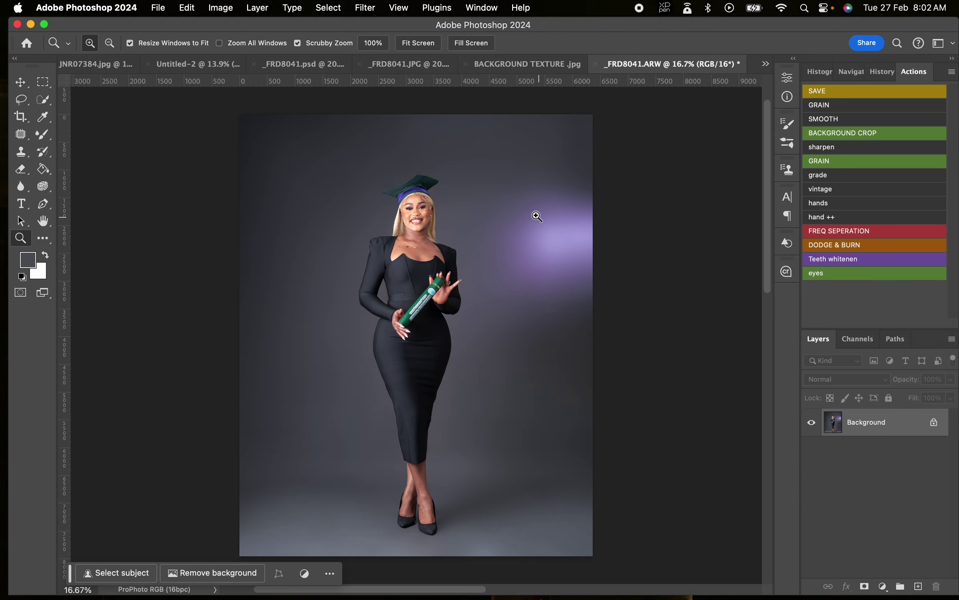
left_click_drag(411, 229, 495, 206)
left_click_drag(627, 243, 559, 234)
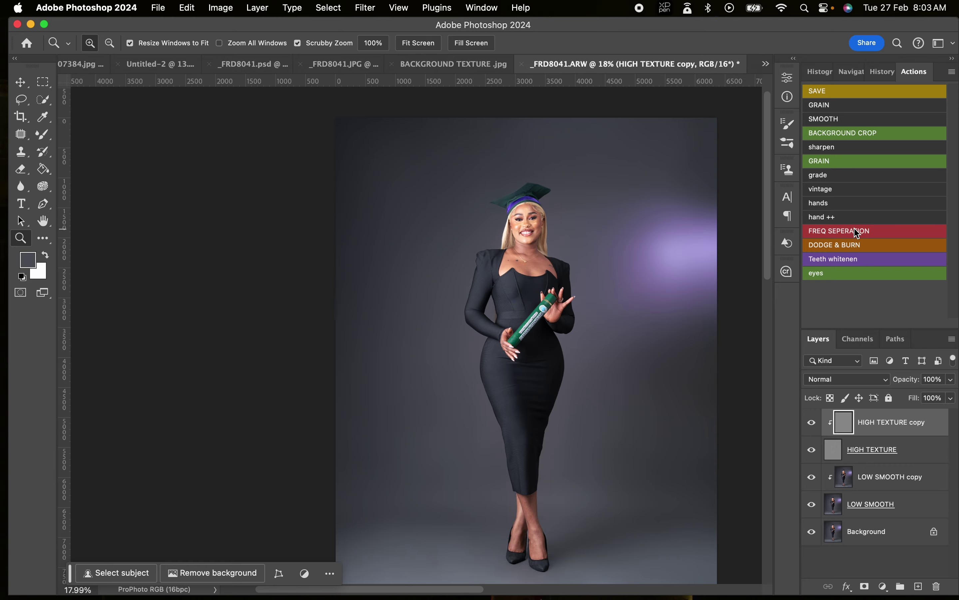
Smooth the woman's skin on the LOW SMOOTH copy layer with the Mixer Brush, adjusting the brush size to each area
left_click(869, 481)
key("super+plus")
key("super+plus")
key("super+plus")
key("super+plus")
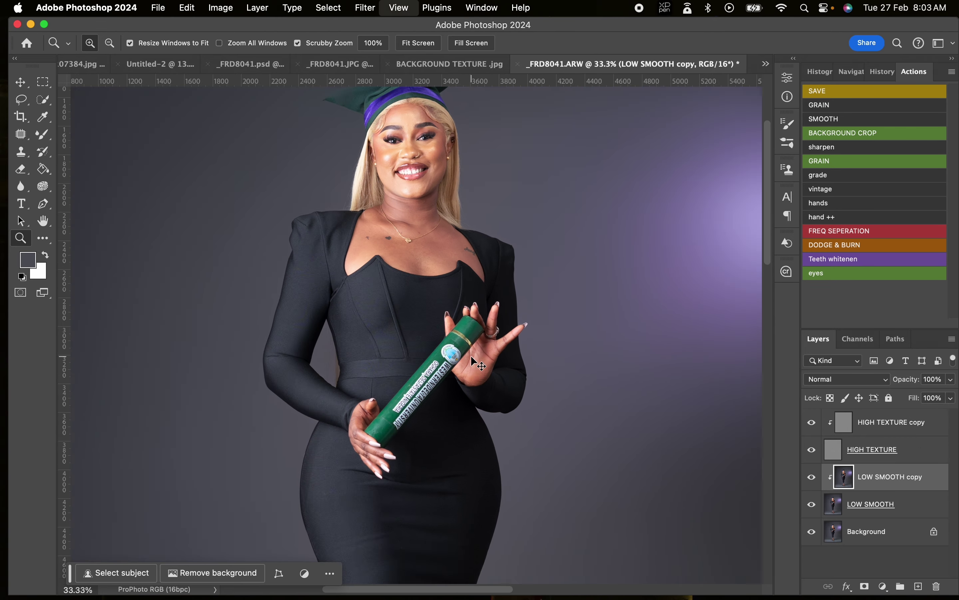
key("b")
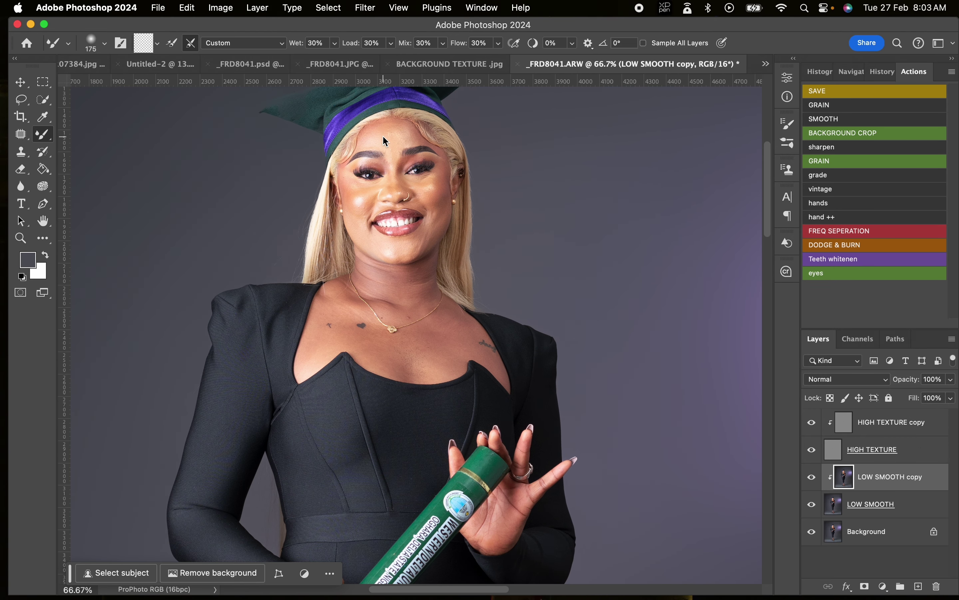
key("bracketleft")
key("bracketleft")
key("bracketleft")
key("bracketright")
key("bracketright")
key("bracketright")
key("bracketright")
key("bracketright")
key("bracketright")
key("bracketleft")
key("bracketleft")
key("bracketleft")
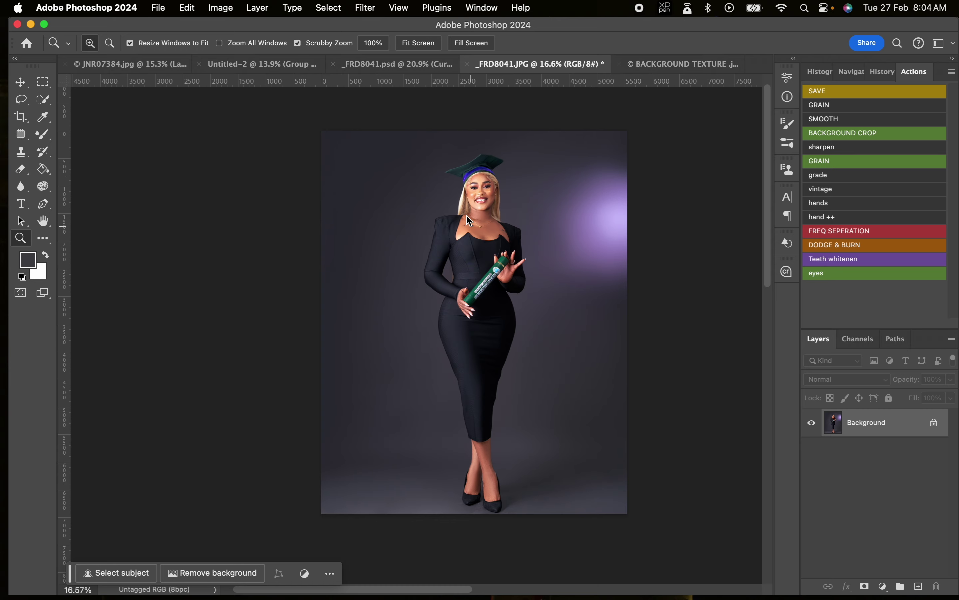
Duplicate the background layer of _FRD8041.JPG and select the subject on the copy
left_click_drag(467, 217, 440, 244)
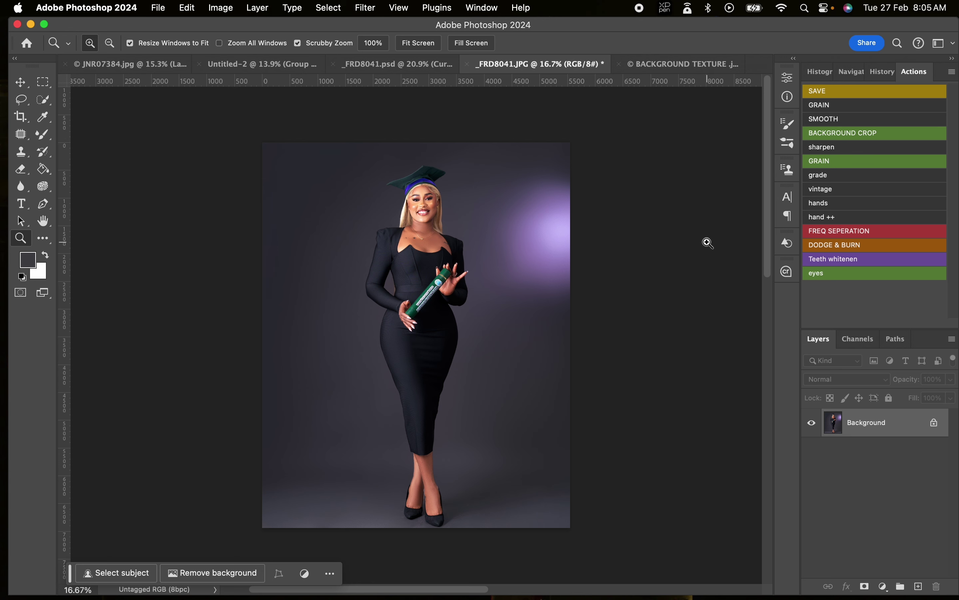
key("super+j")
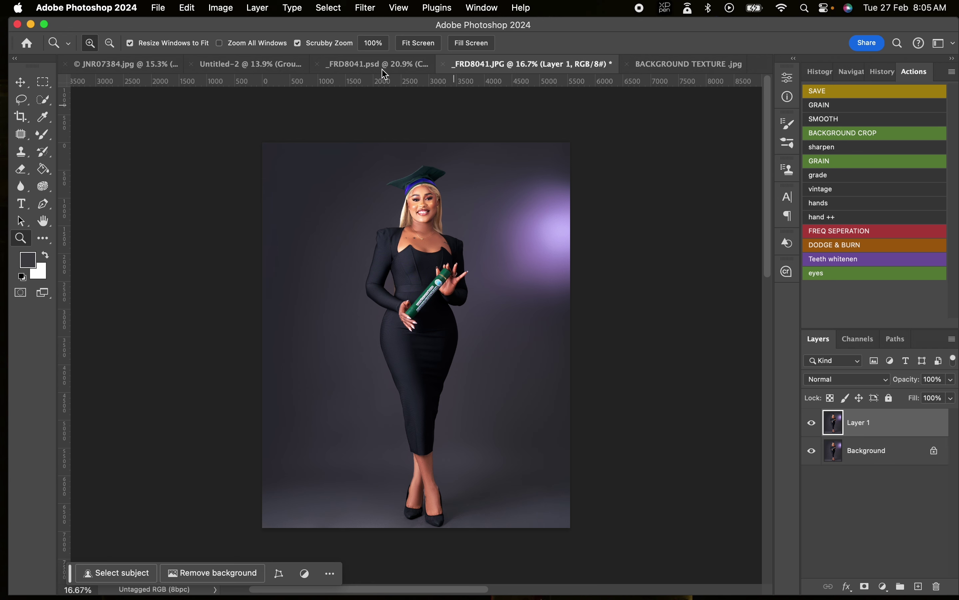
left_click(347, 9)
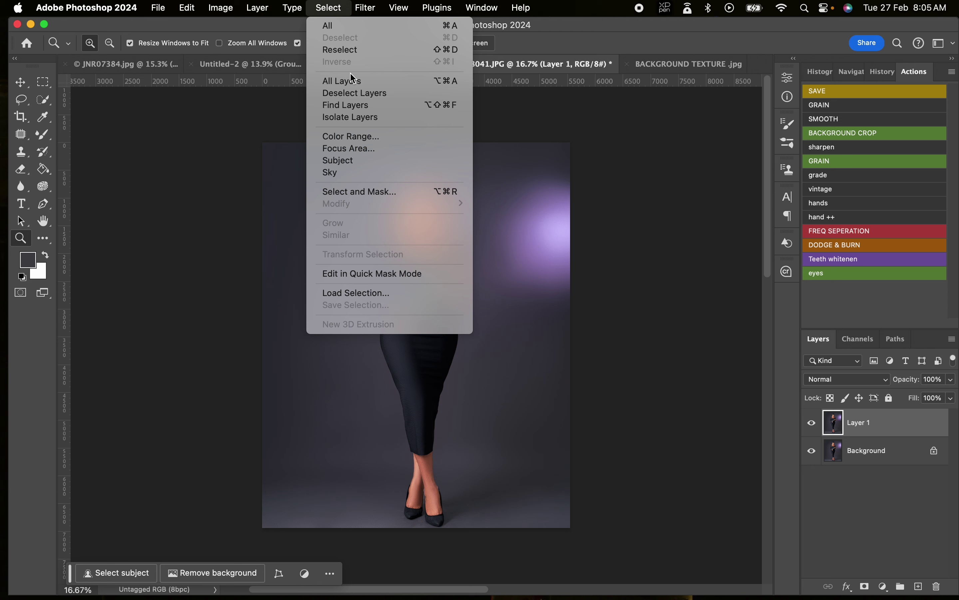
left_click(357, 156)
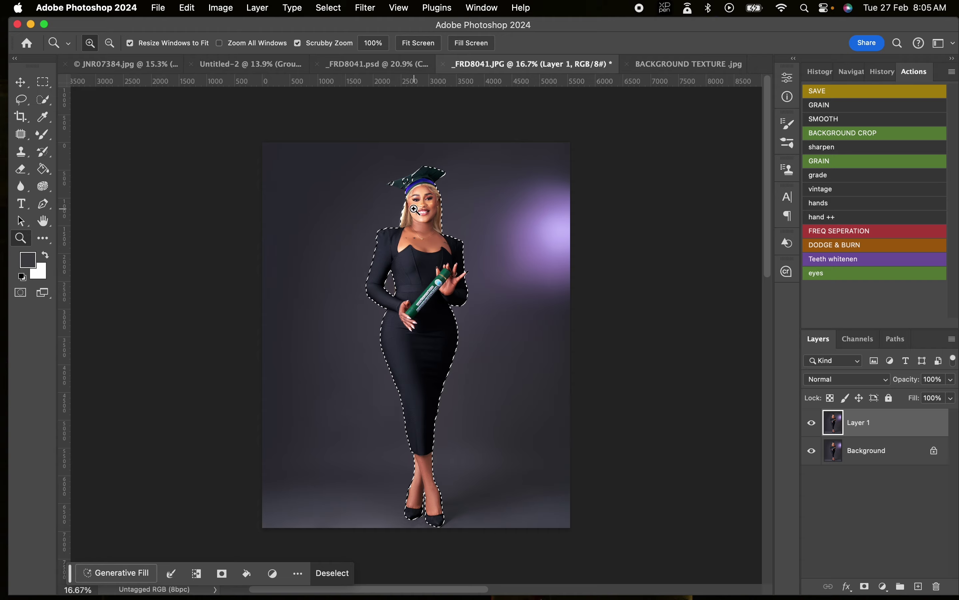
Add the missed part of the graduation cap to the subject selection with the Polygonal Lasso
left_click_drag(402, 184, 476, 166)
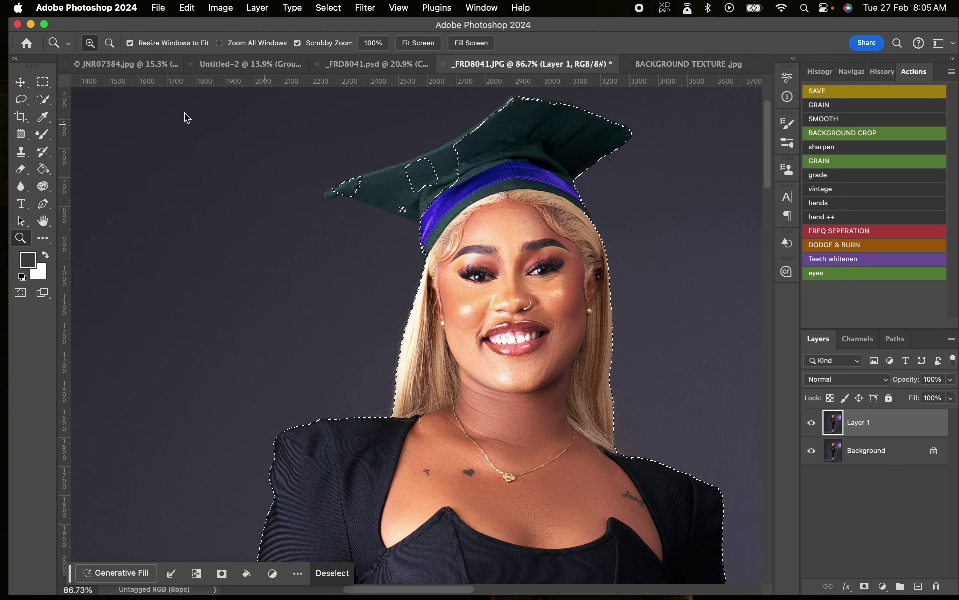
left_click(44, 100)
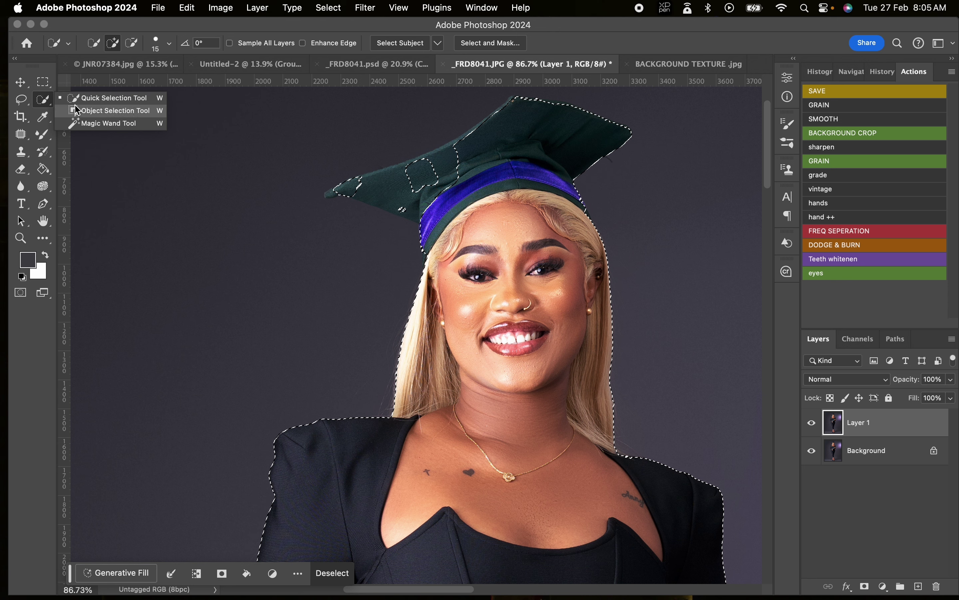
left_click(21, 99)
left_click(105, 110)
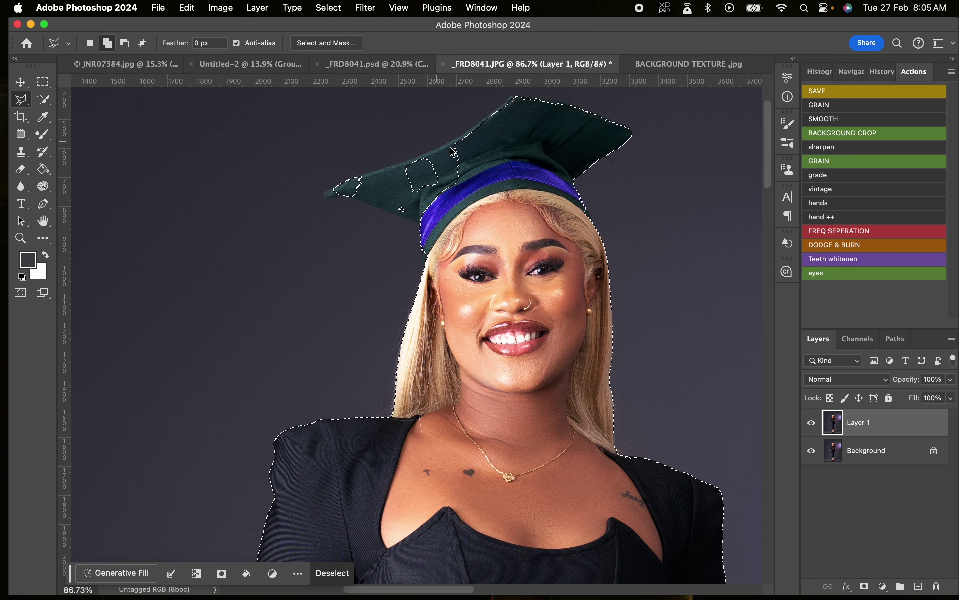
left_click(511, 98)
left_click(458, 139)
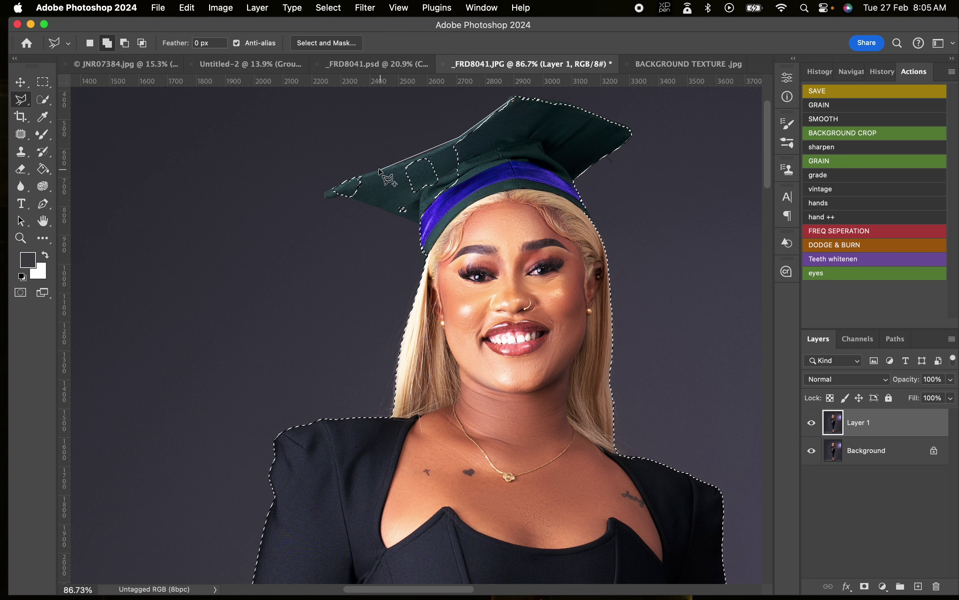
left_click(324, 192)
left_click(324, 197)
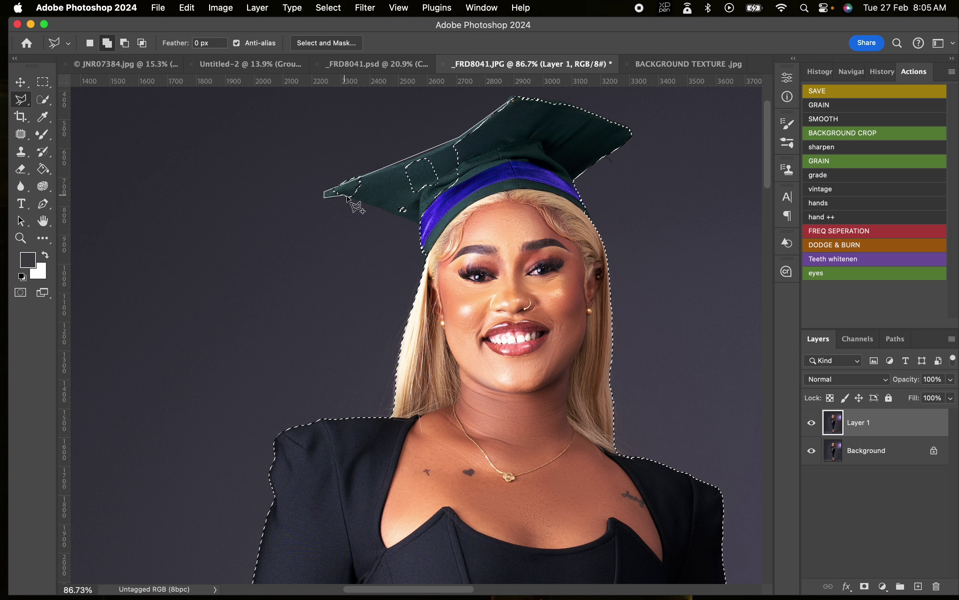
left_click(421, 224)
left_click(461, 218)
double_click(505, 147)
key("m")
key("super+0")
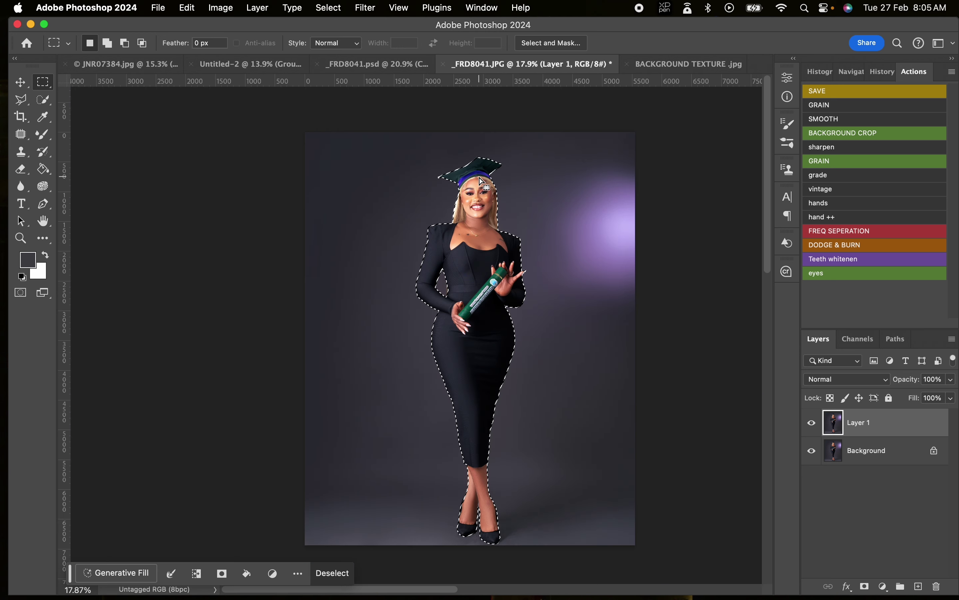
Invert the selection, cut the backdrop and paste it as a separate layer placed below the cut-out woman
right_click(472, 184)
left_click(491, 212)
left_click(188, 8)
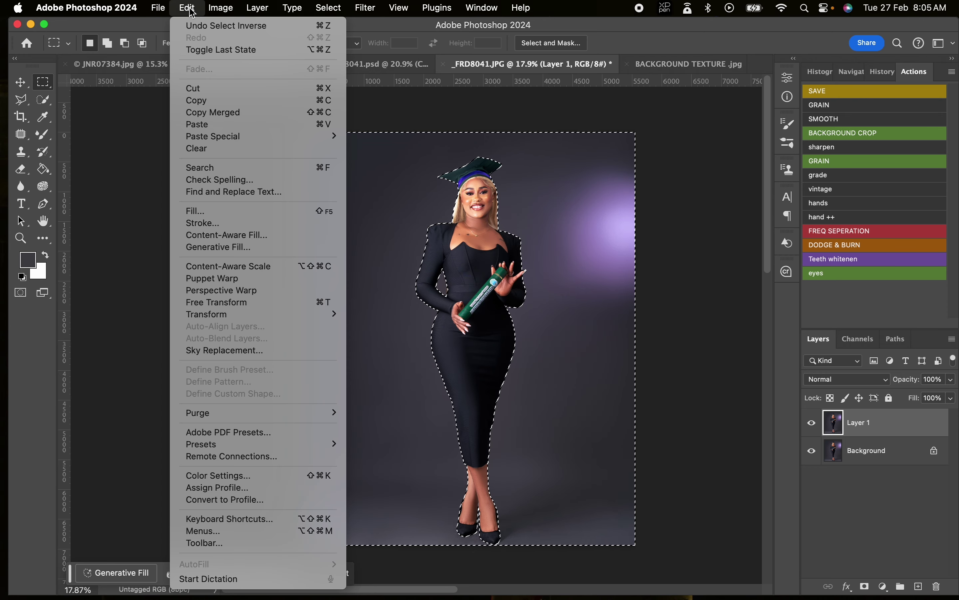
left_click(207, 89)
left_click(187, 8)
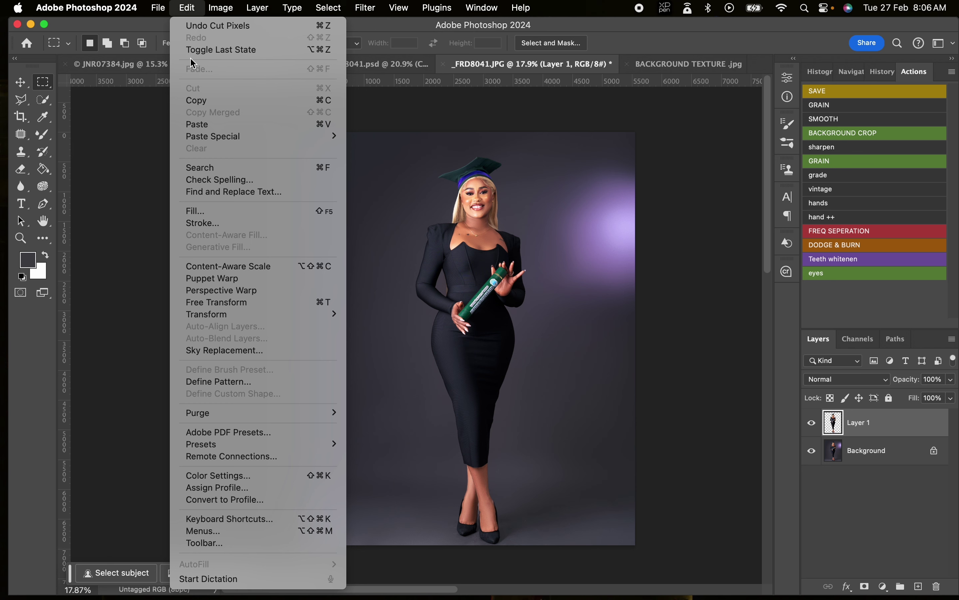
left_click(200, 122)
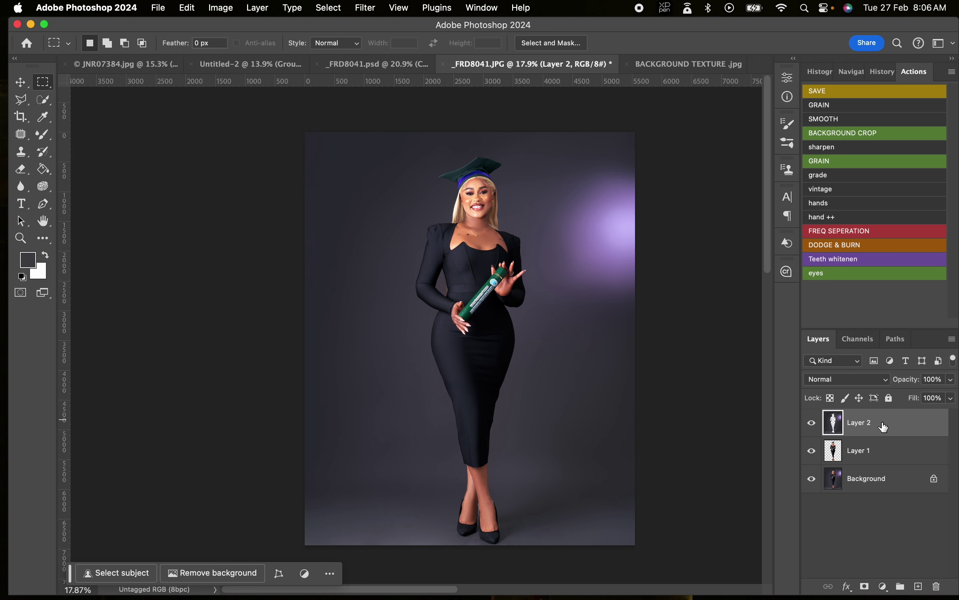
left_click_drag(886, 429, 877, 463)
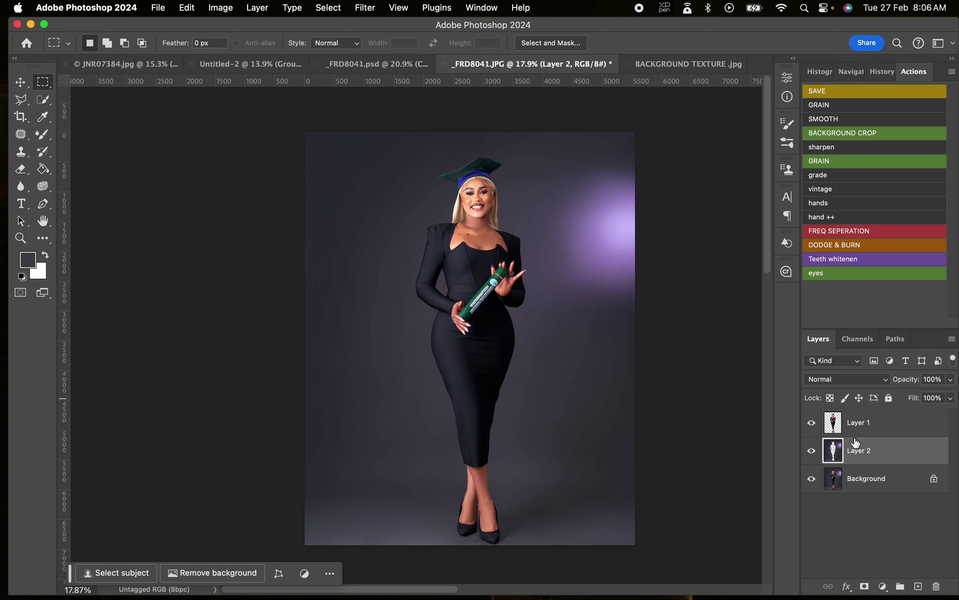
Copy the texture from BACKGROUND TEXTURE .jpg into the _FRD8041.JPG portrait, between the woman and the backdrop layer
left_click(679, 72)
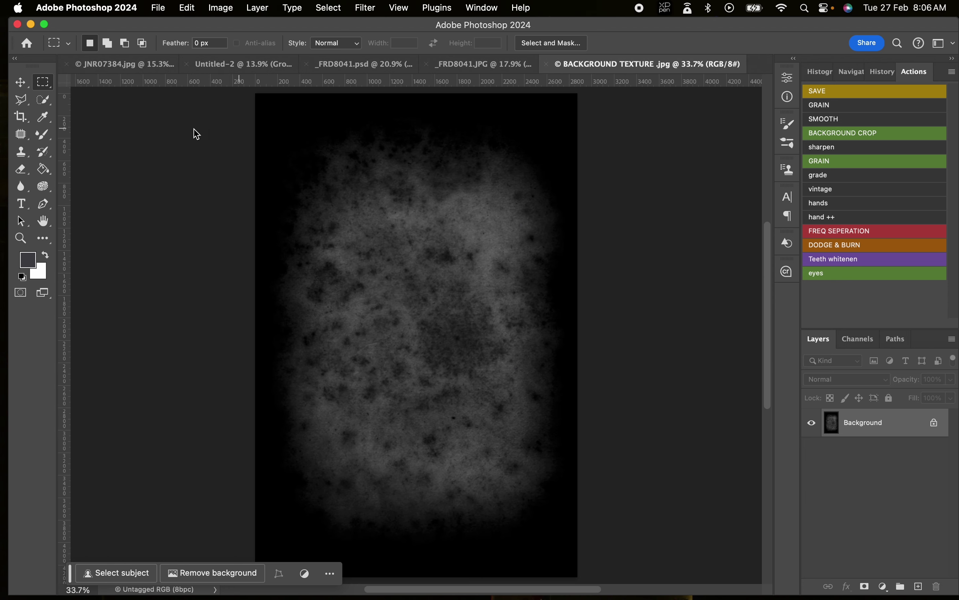
left_click(21, 82)
left_click_drag(500, 288, 467, 268)
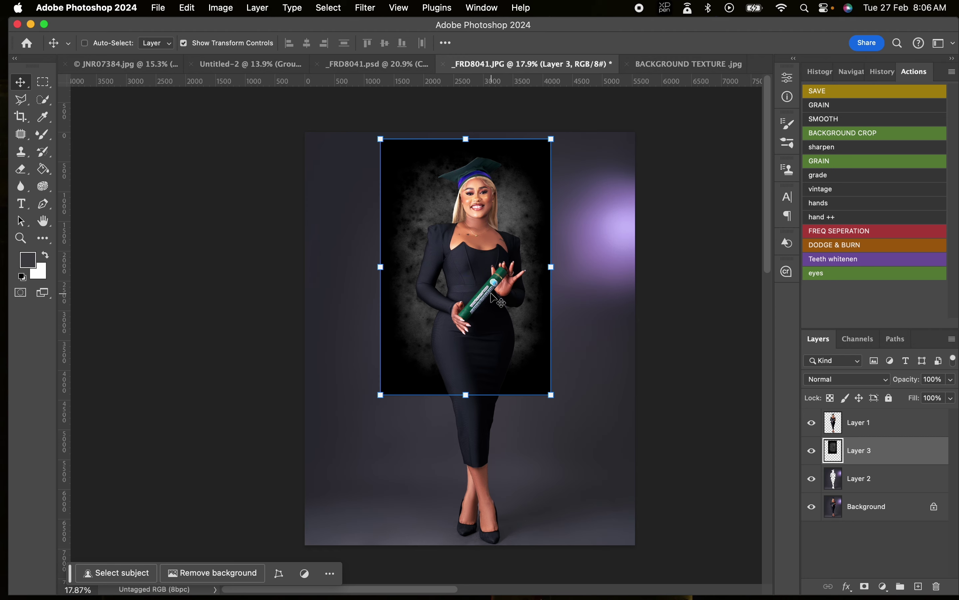
Scale the texture layer to 193.46% and position it so that it covers the whole portrait backdrop
left_click_drag(494, 255, 420, 234)
left_click_drag(476, 388, 714, 547)
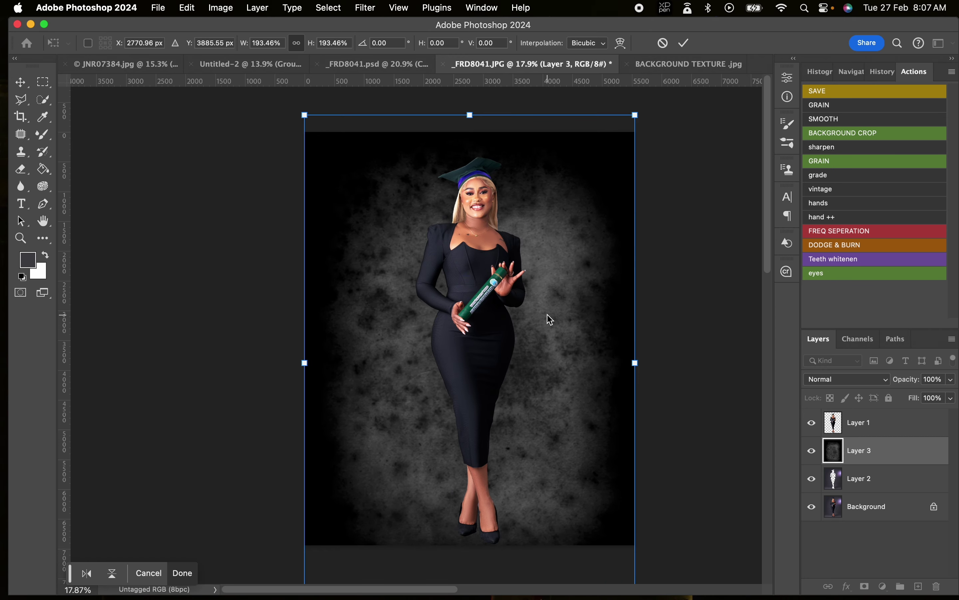
left_click_drag(574, 287, 574, 227)
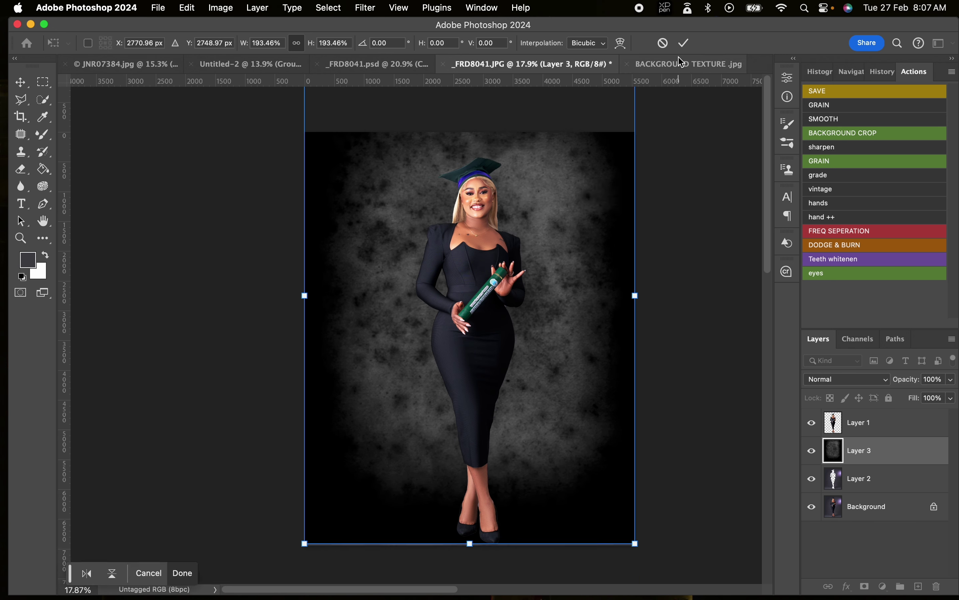
left_click(687, 47)
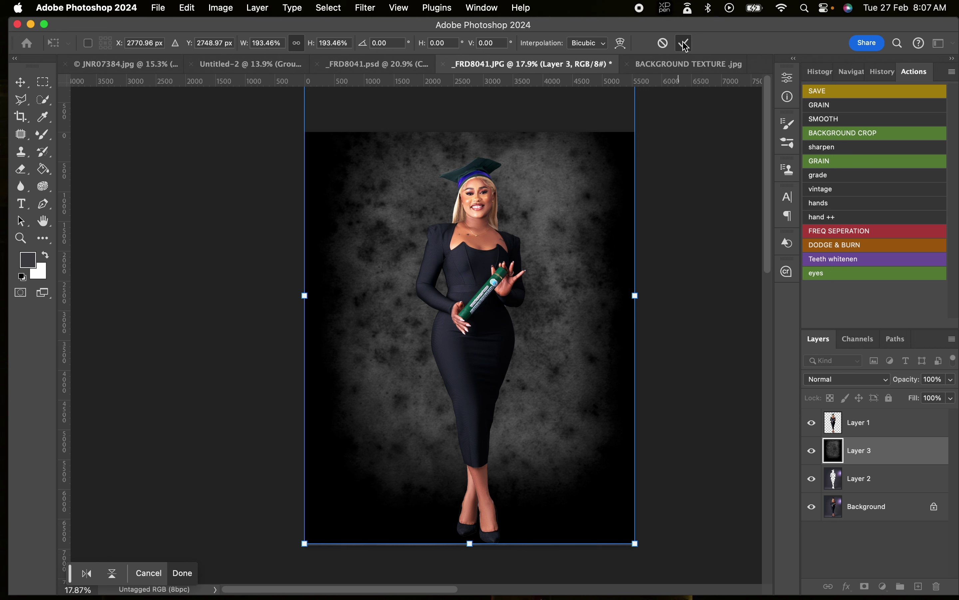
Set the texture layer's blend mode to Hard Light
left_click(844, 380)
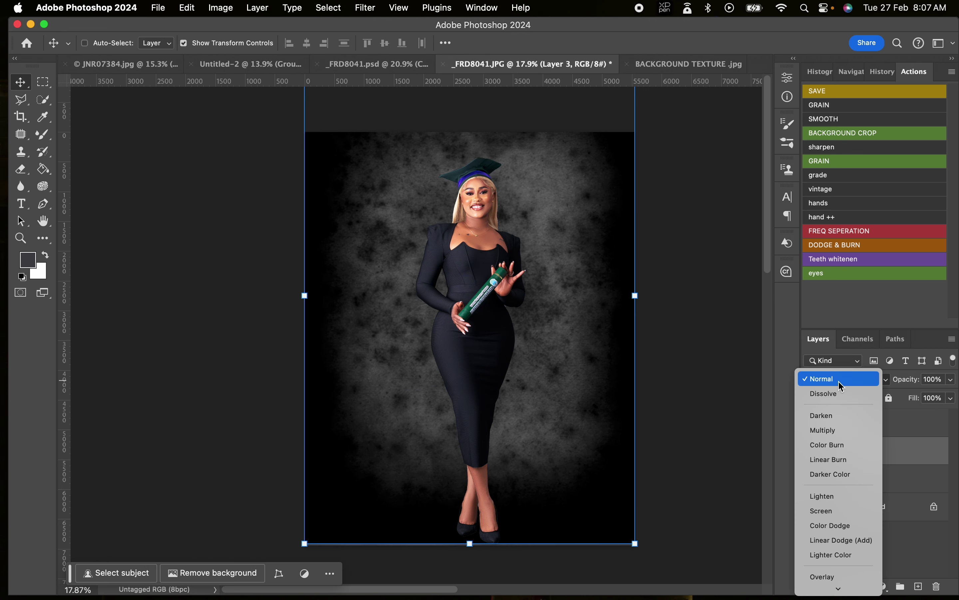
scroll(820, 483, "down", 2)
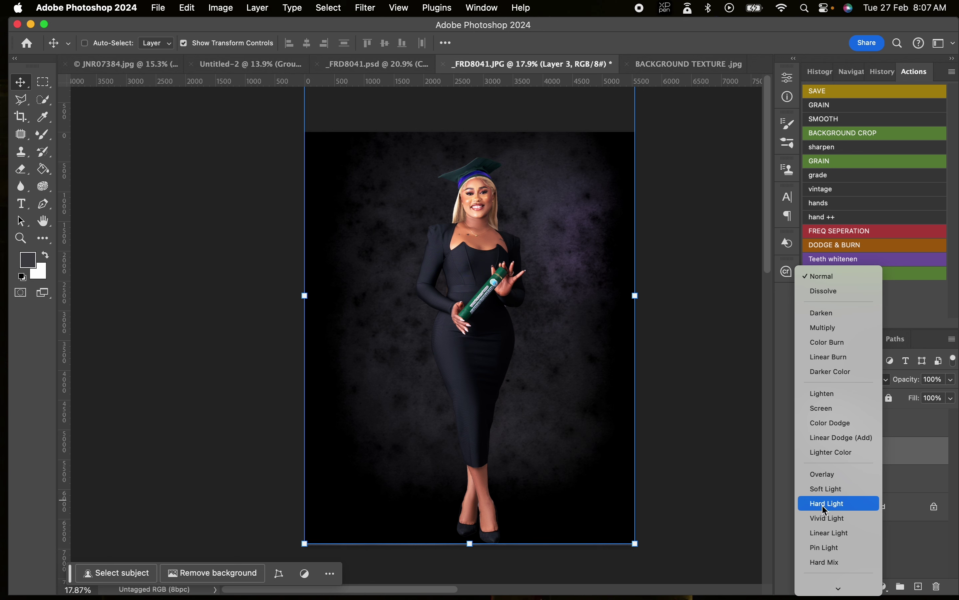
left_click(824, 504)
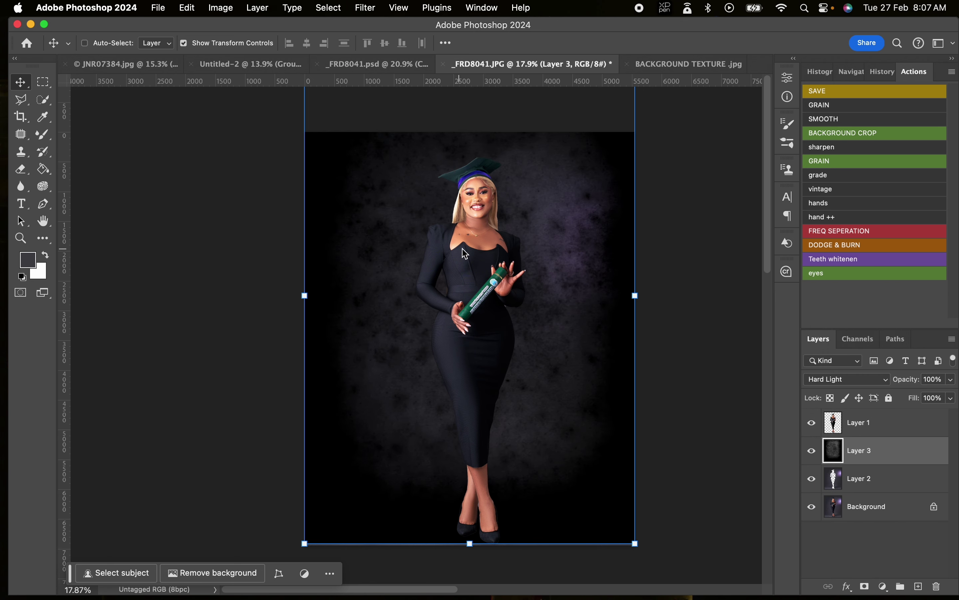
Reduce the texture layer's opacity to 41% and its fill to 74%
left_click(952, 381)
left_click_drag(930, 394, 917, 398)
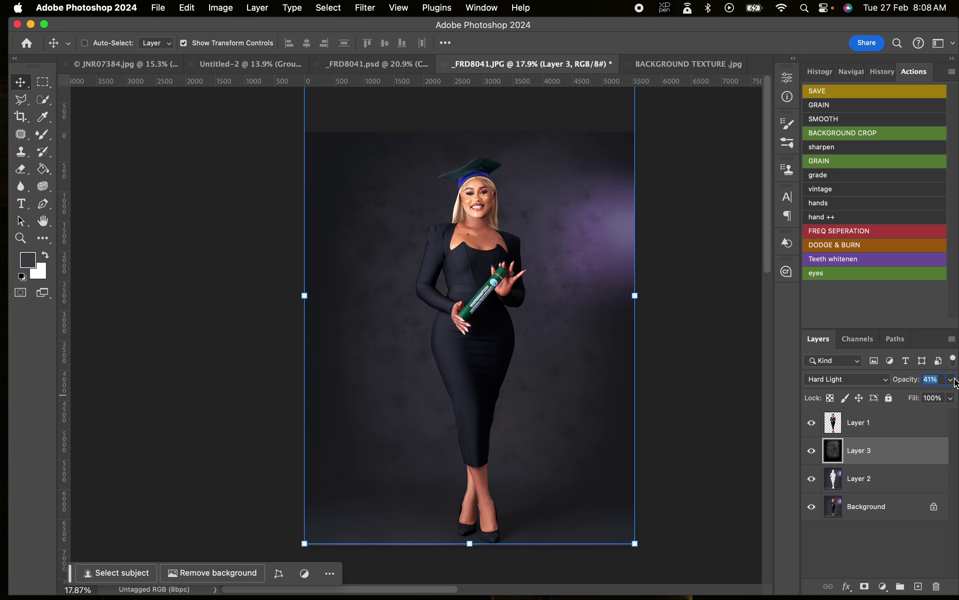
left_click(956, 398)
left_click(933, 415)
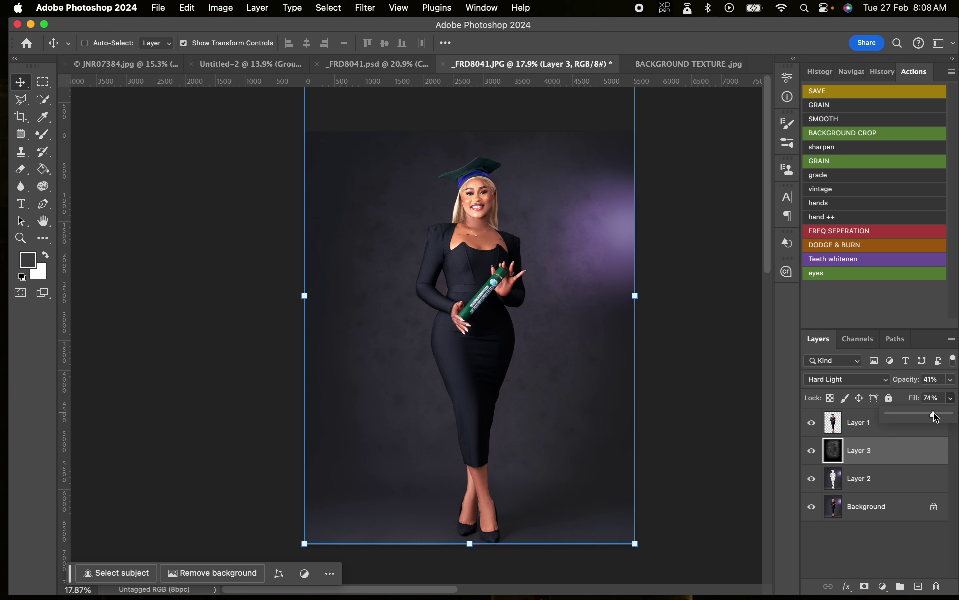
left_click(462, 287)
key("super+minus")
key("super+equal")
key("super+minus")
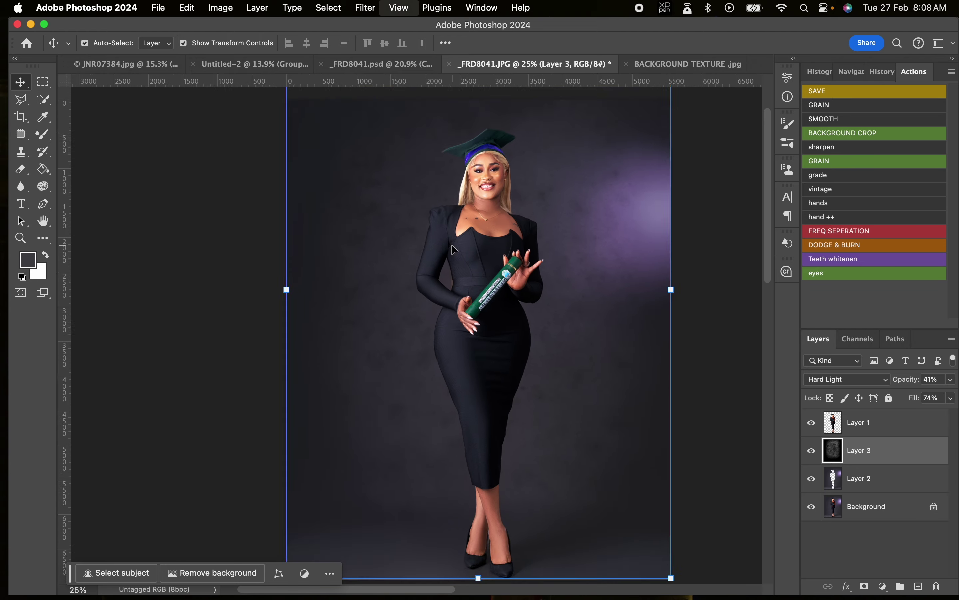
key("z")
left_click_drag(444, 485, 469, 475)
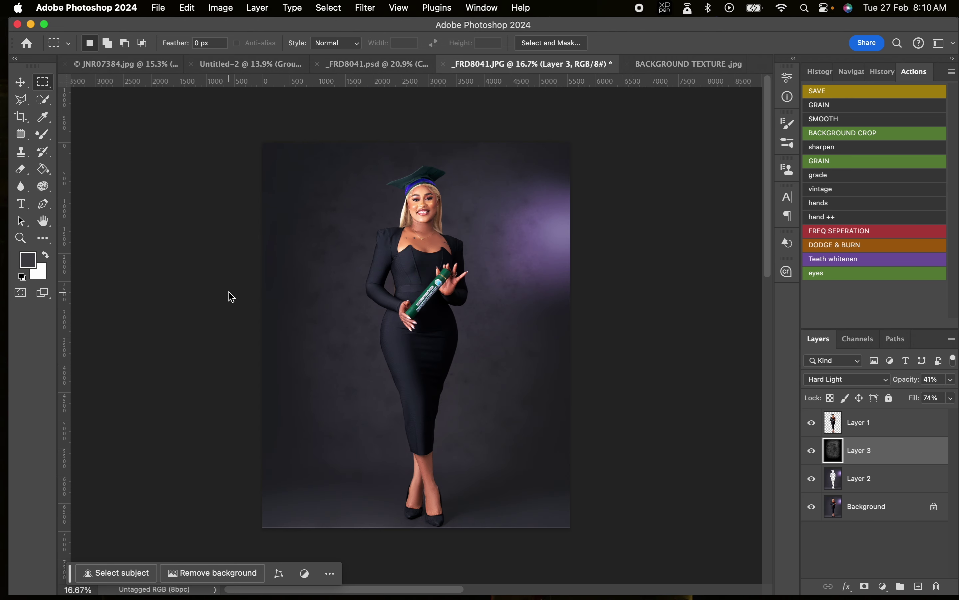
Select a rectangular strip across the full width of the texture layer at hip level and feather it by 10 pixels
right_click(43, 82)
left_click(89, 87)
left_click_drag(262, 310, 591, 366)
right_click(533, 353)
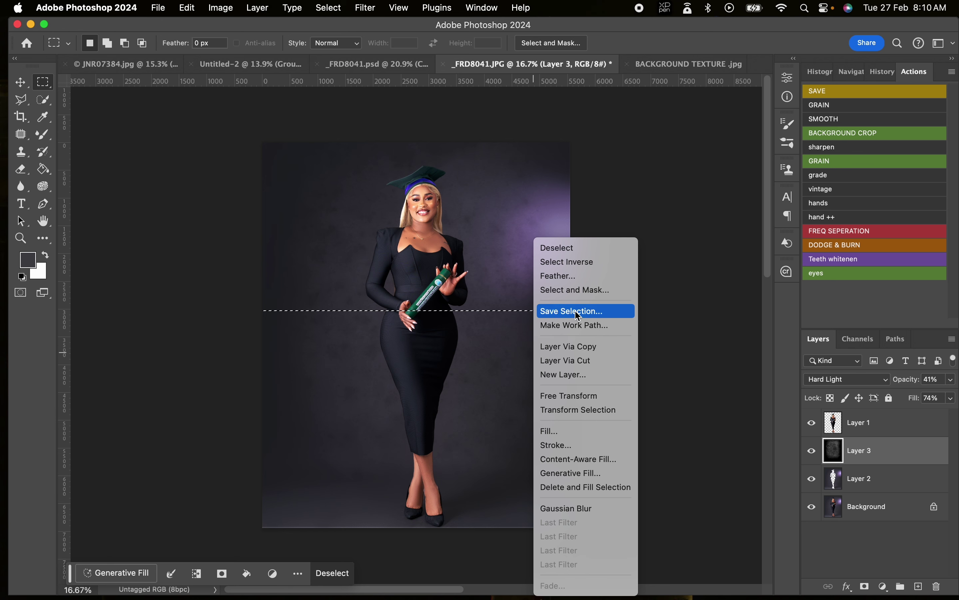
left_click(559, 275)
type("10")
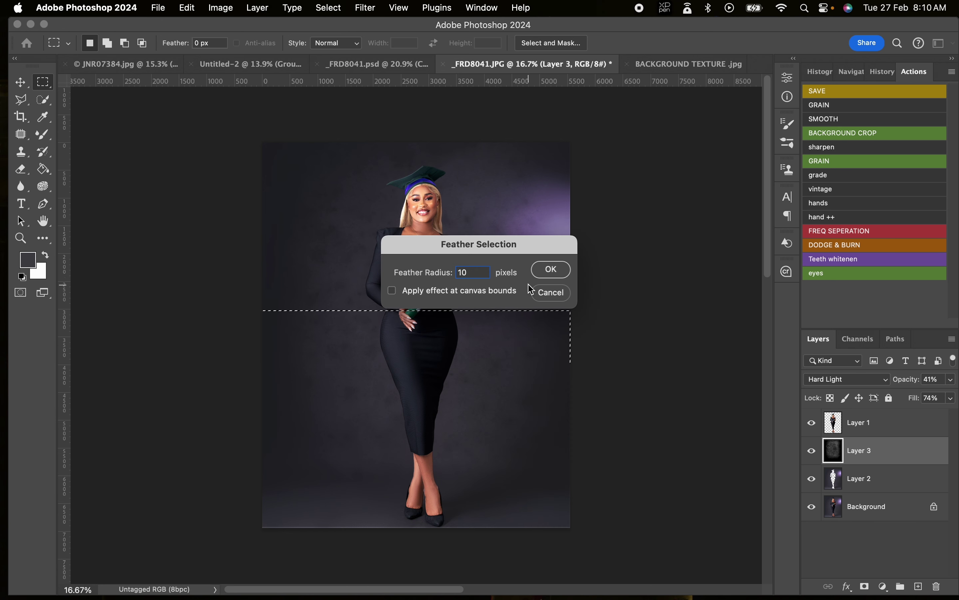
left_click(549, 270)
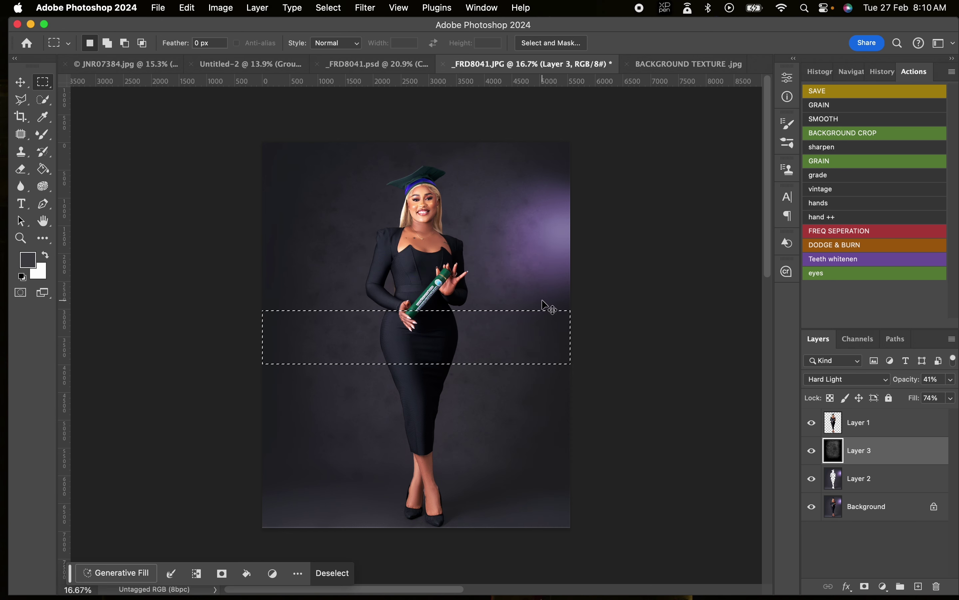
Copy the selected texture strip to its own layer and move it to the floor area at the portrait's bottom edge
key("super+c")
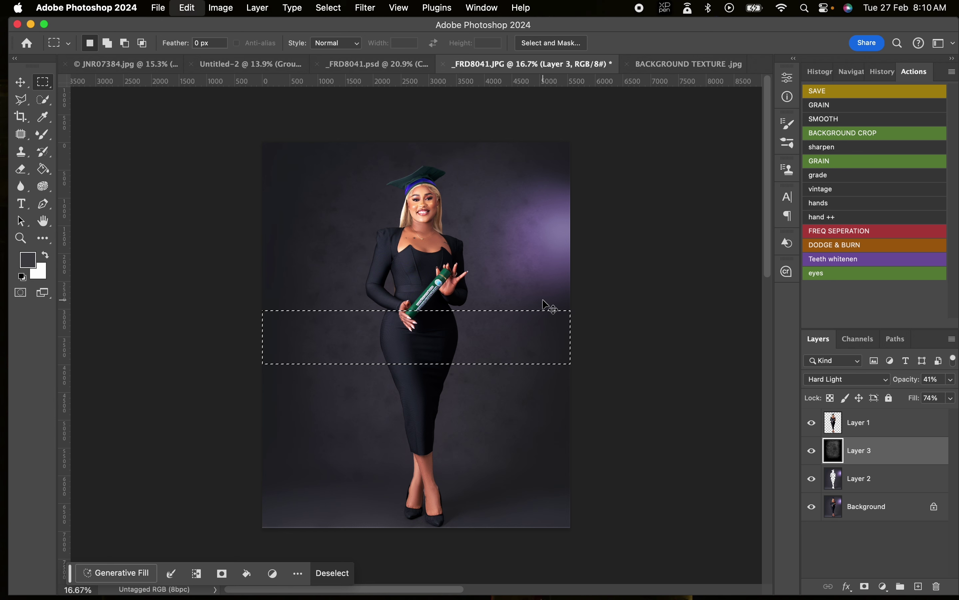
key("super+v")
key("v")
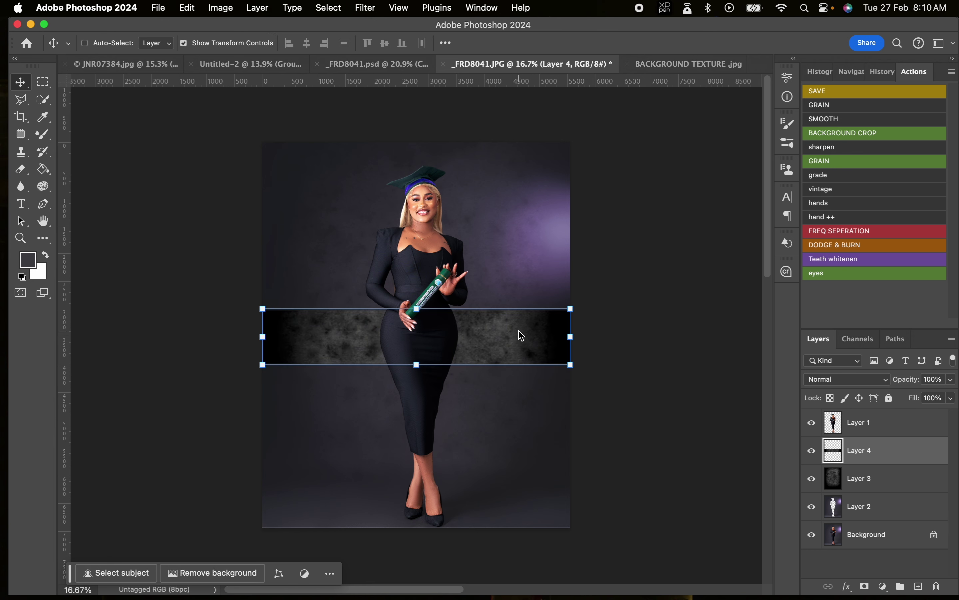
left_click_drag(522, 335, 528, 487)
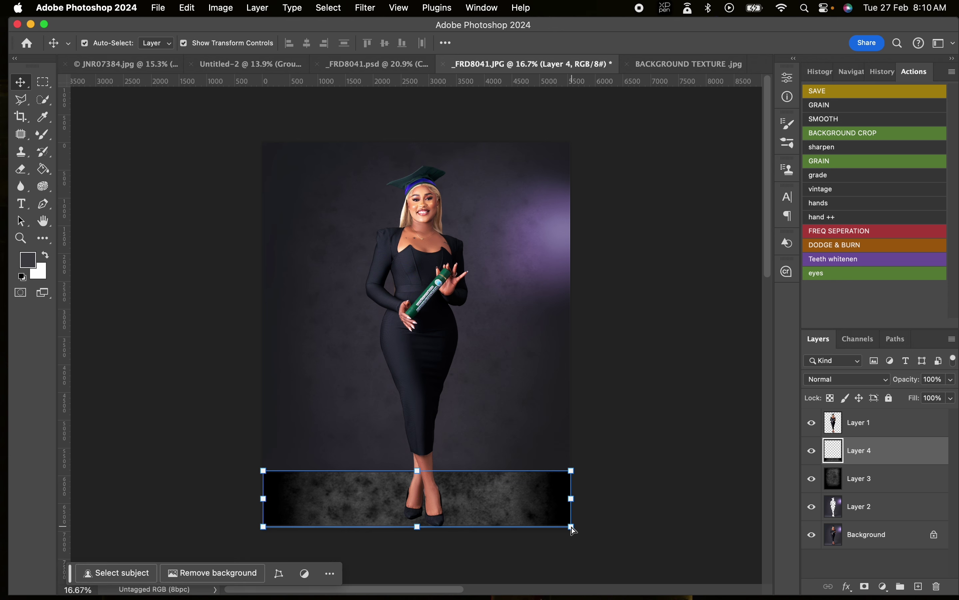
Pull the texture strip's two lower corners outward beyond the canvas to give the floor perspective, and apply the transform
left_click_drag(573, 529, 633, 531)
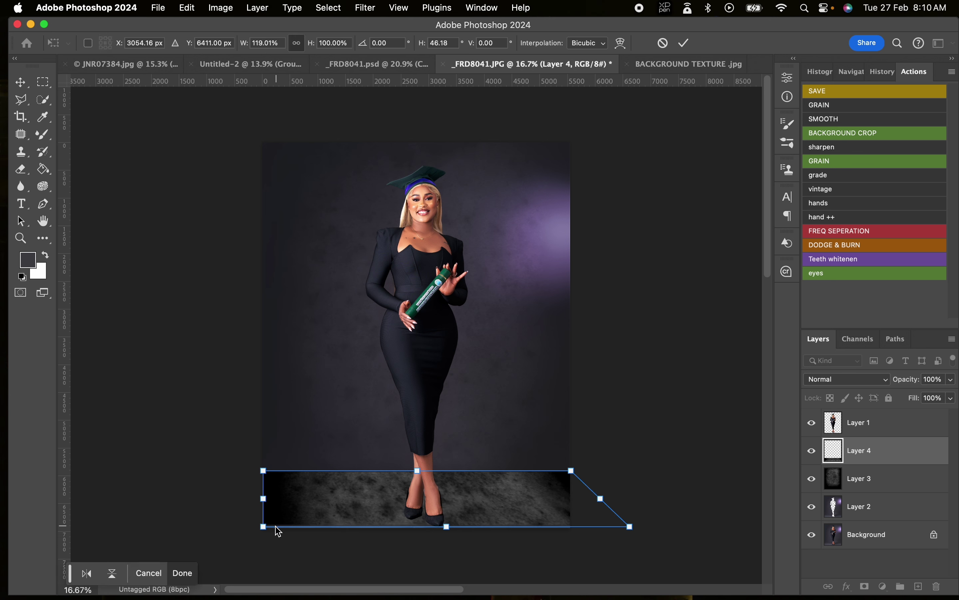
left_click_drag(263, 528, 196, 528)
left_click(685, 43)
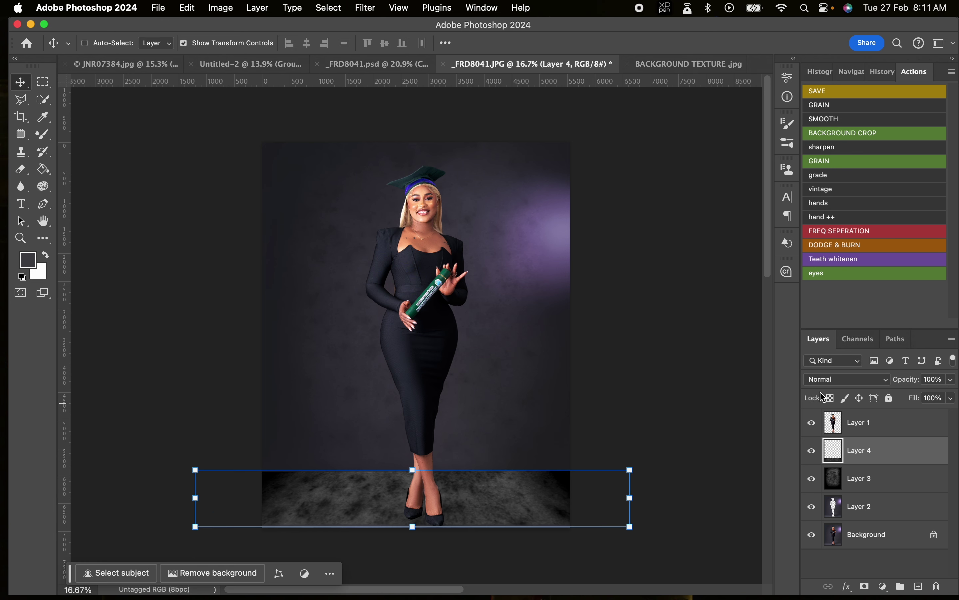
Set the floor texture layer's blend mode to Hard Light and its opacity to 43%
left_click(832, 381)
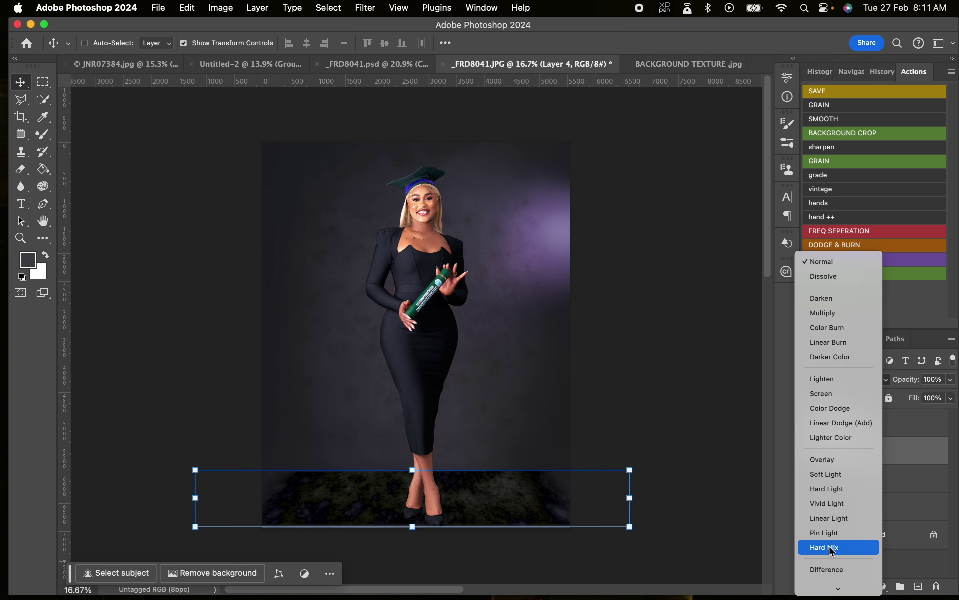
left_click(829, 488)
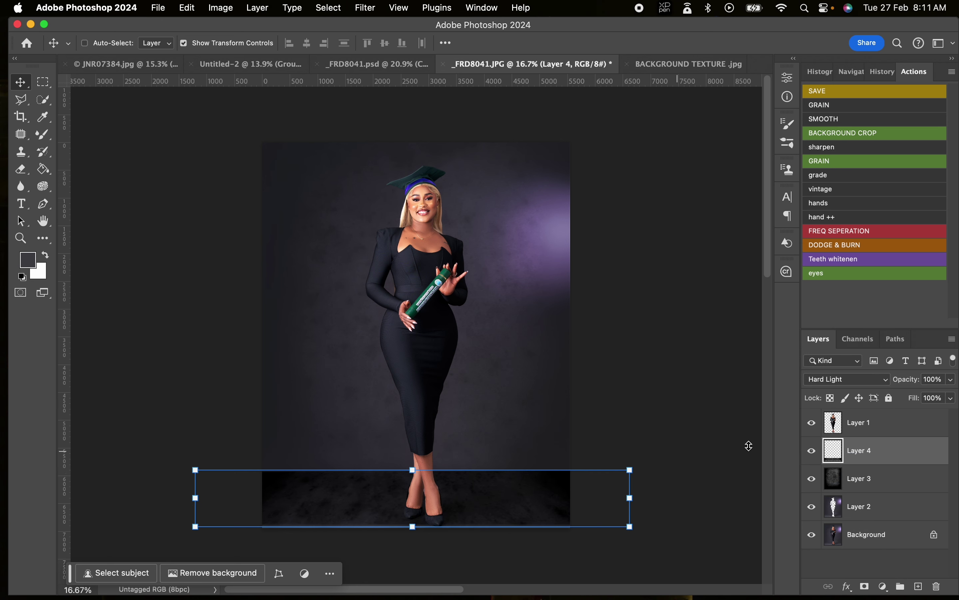
left_click(954, 379)
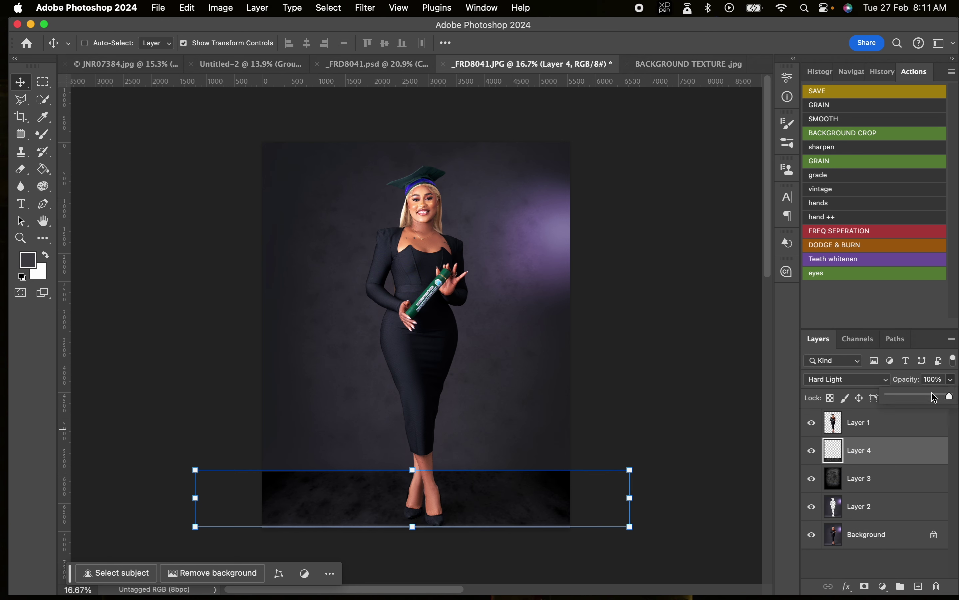
left_click_drag(937, 398, 919, 401)
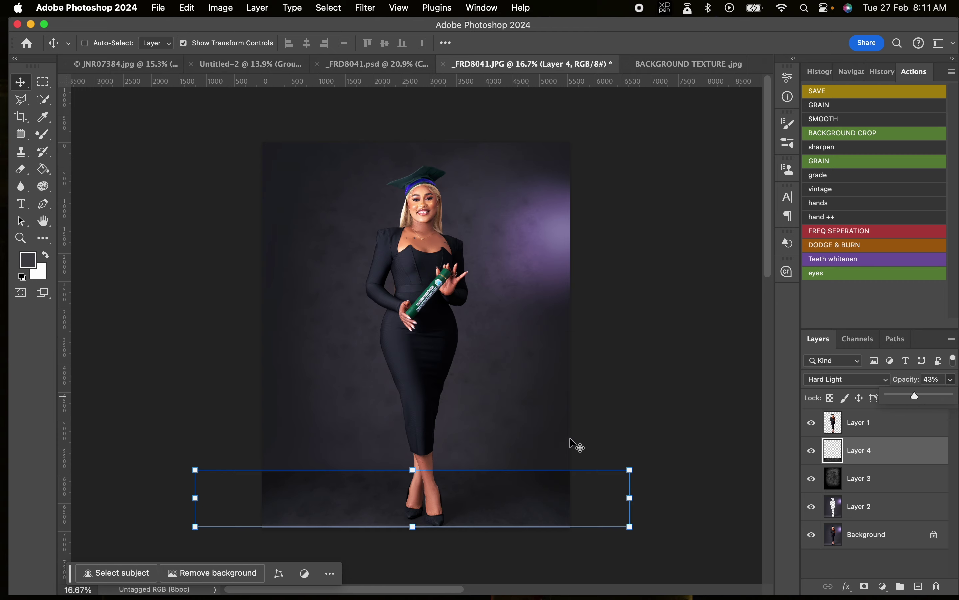
Shift the floor texture strip slightly down so it extends past the portrait's bottom edge
key("z")
left_click_drag(438, 486, 469, 450)
key("v")
left_click_drag(482, 500, 485, 509)
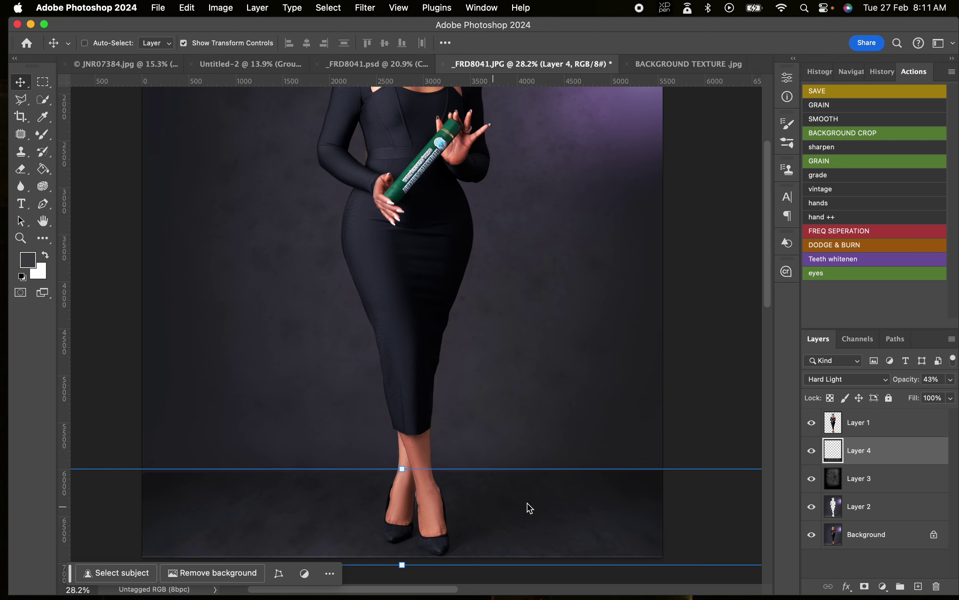
Reduce the floor texture layer's fill to 60% and its opacity to 39%
left_click(952, 398)
left_click_drag(931, 418, 925, 419)
key("z")
mouse_move(479, 440)
left_mouse_down()
mouse_move(487, 440)
mouse_move(444, 439)
mouse_move(474, 441)
left_mouse_up()
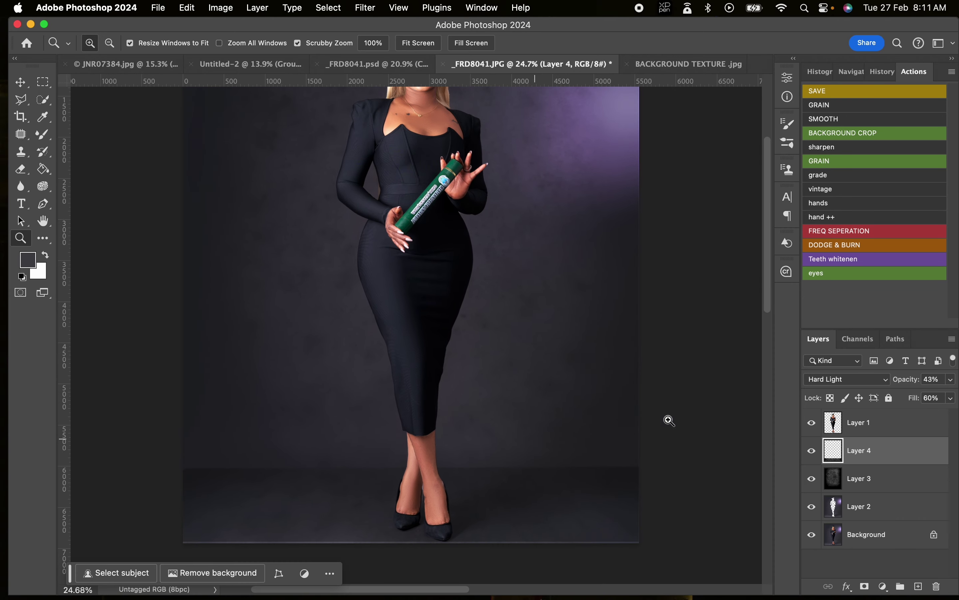
left_click(952, 381)
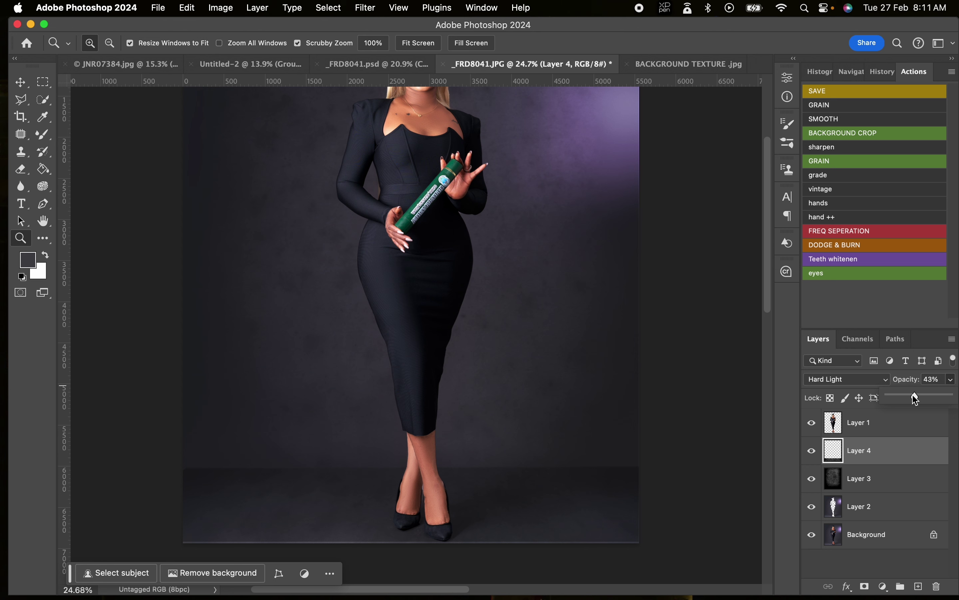
left_click_drag(910, 396, 918, 400)
left_click_drag(499, 300, 467, 292)
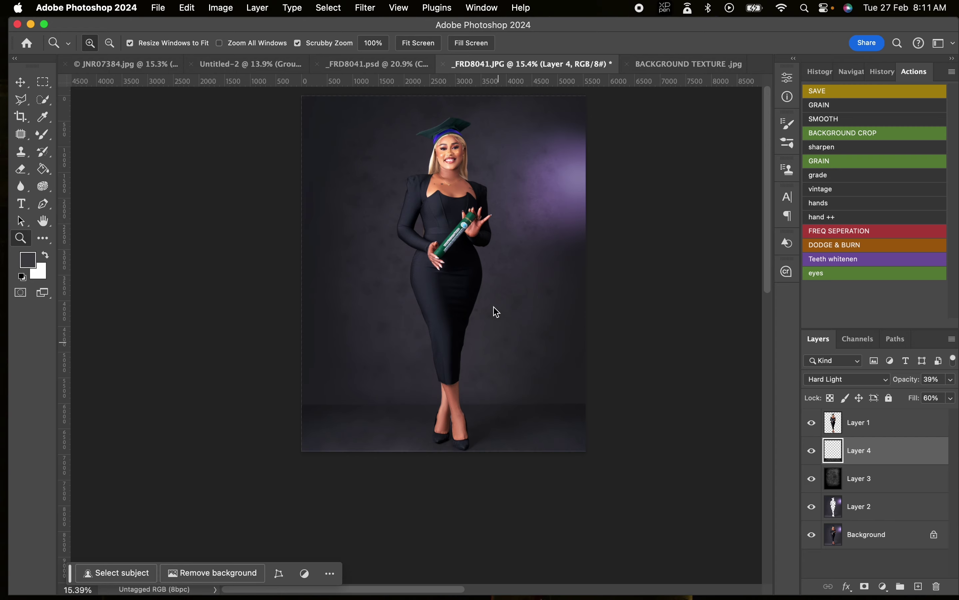
Move the floor texture layer (Layer 4) beneath the full backdrop texture layer (Layer 3)
left_click_drag(436, 203, 465, 175)
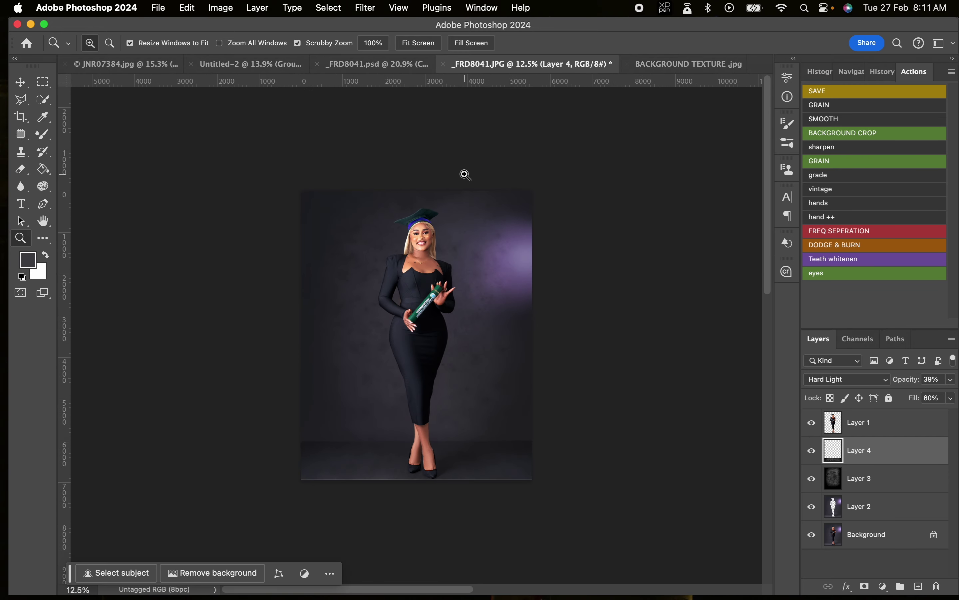
mouse_move(455, 264)
left_mouse_down()
mouse_move(469, 262)
mouse_move(456, 262)
left_mouse_up()
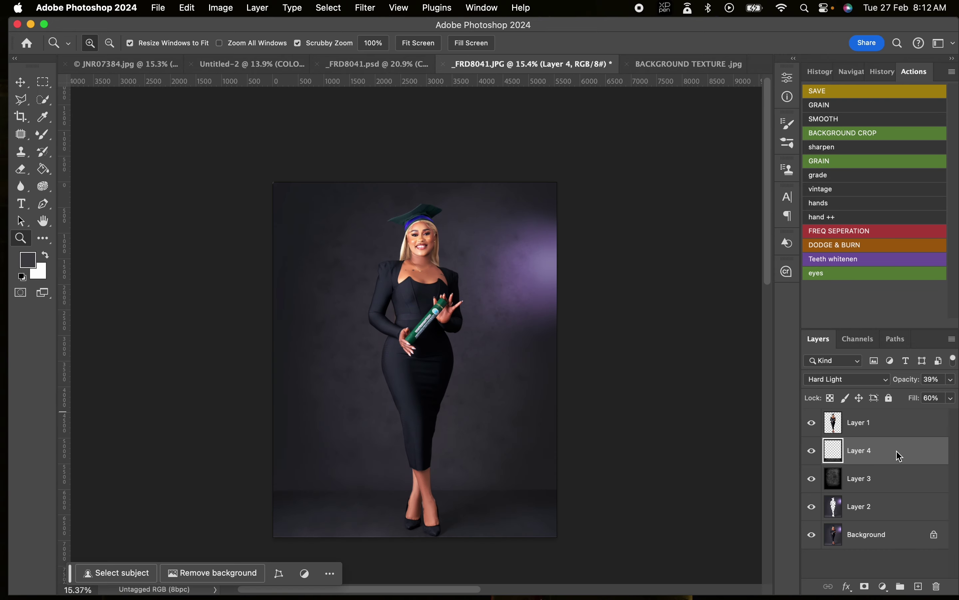
left_click_drag(895, 456, 892, 487)
Add an empty layer directly above the backdrop texture layer and switch to the Brush Tool
left_click(837, 446)
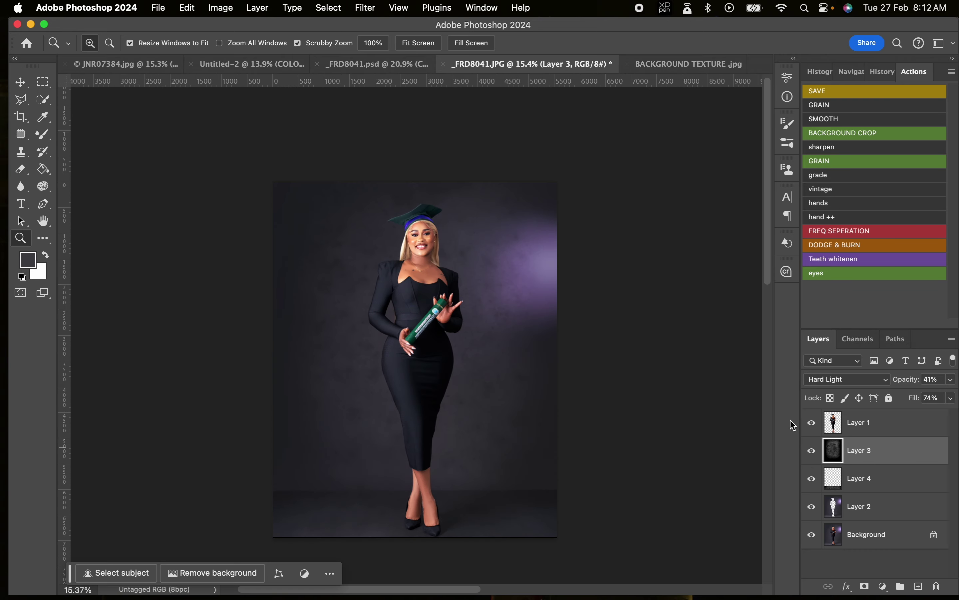
mouse_move(380, 243)
left_mouse_down()
mouse_move(403, 237)
mouse_move(386, 231)
left_mouse_up()
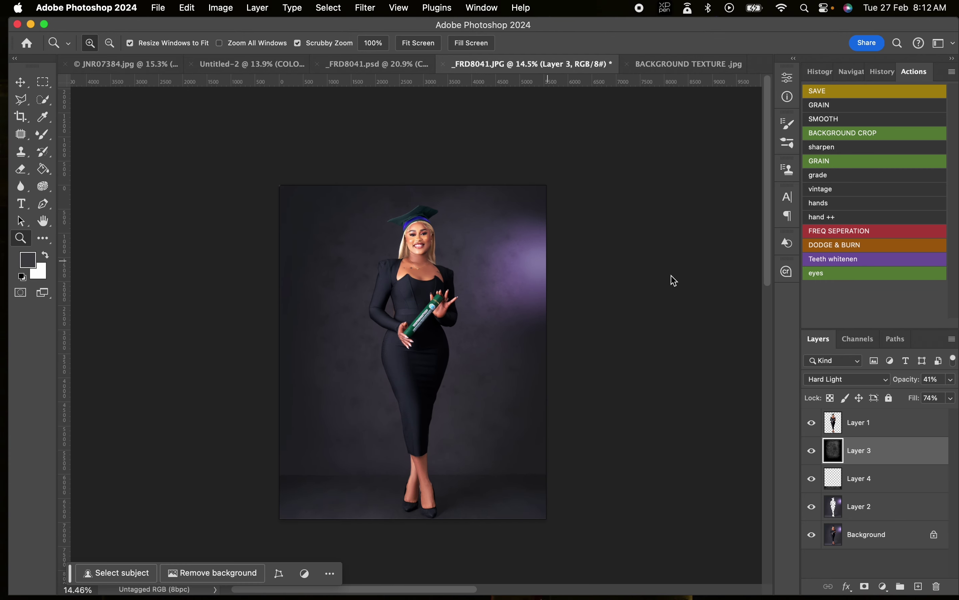
left_click(919, 586)
left_click(44, 135)
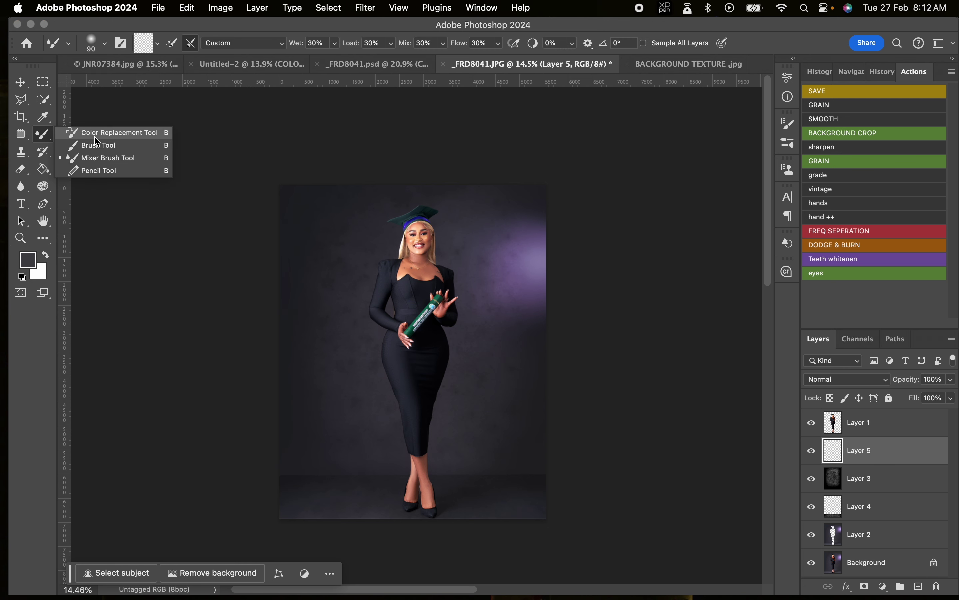
left_click(106, 146)
Set the foreground colour to a bright, saturated orange-red
left_click(34, 264)
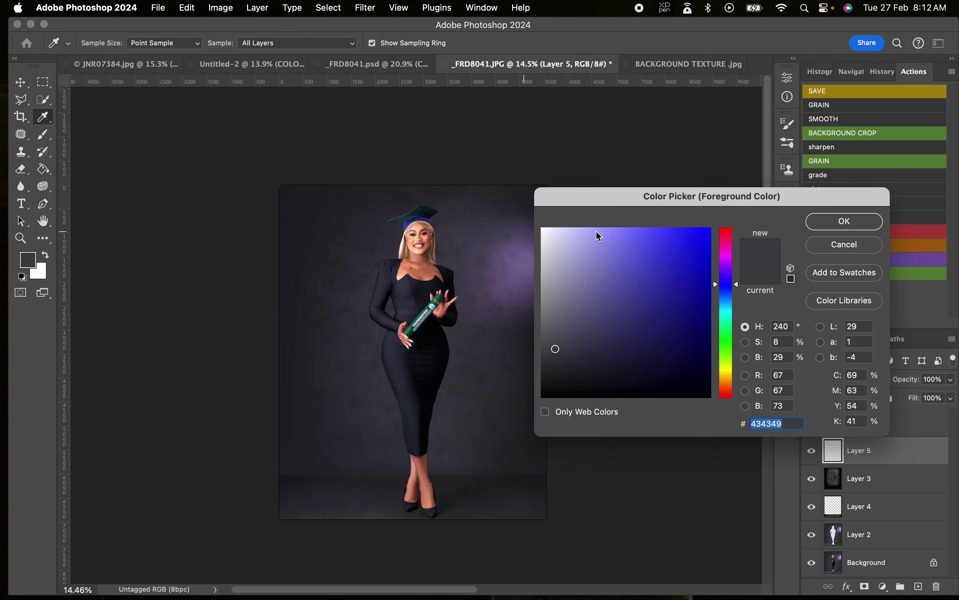
left_click(705, 251)
left_click(708, 230)
left_click_drag(732, 395, 730, 394)
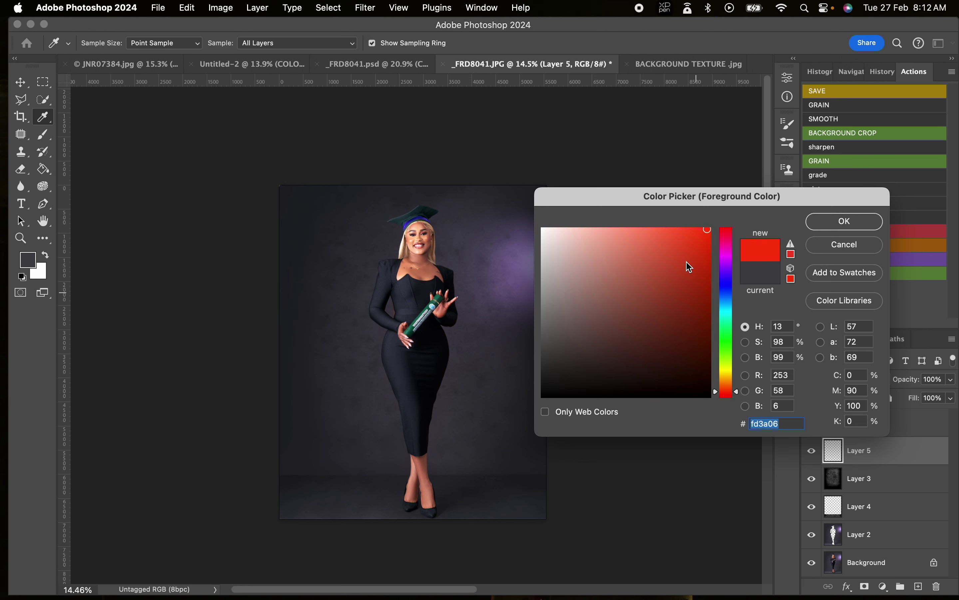
left_click(703, 230)
left_click(708, 229)
left_click_drag(730, 392, 731, 387)
left_click(824, 230)
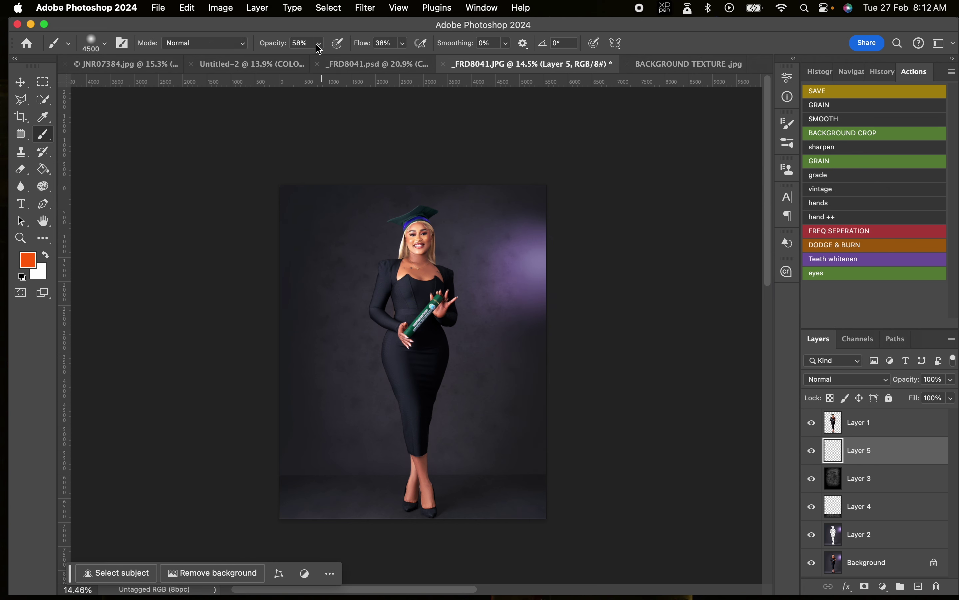
Raise the brush's opacity and flow to 100%
left_click(320, 44)
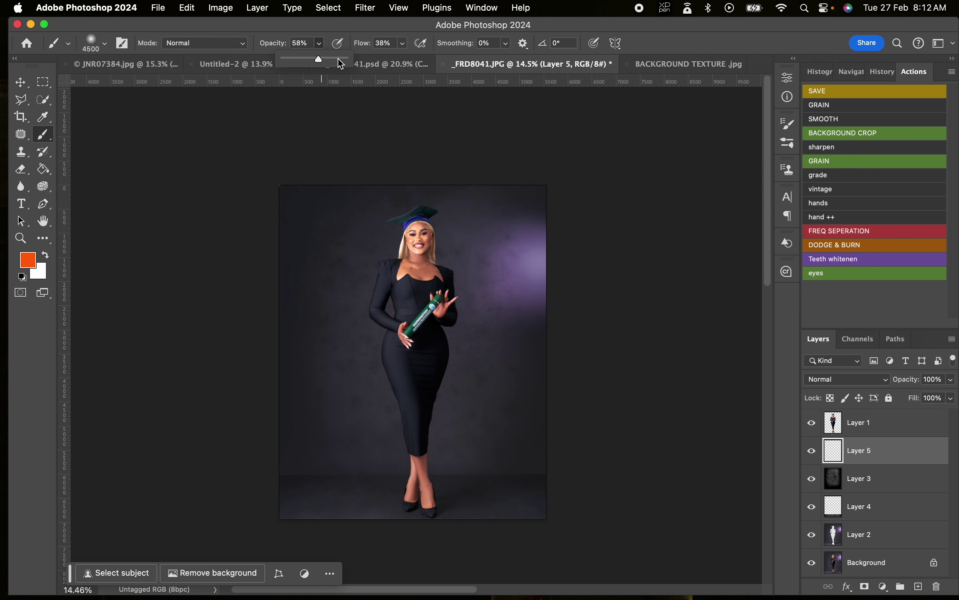
left_click_drag(343, 62, 442, 59)
left_click(403, 44)
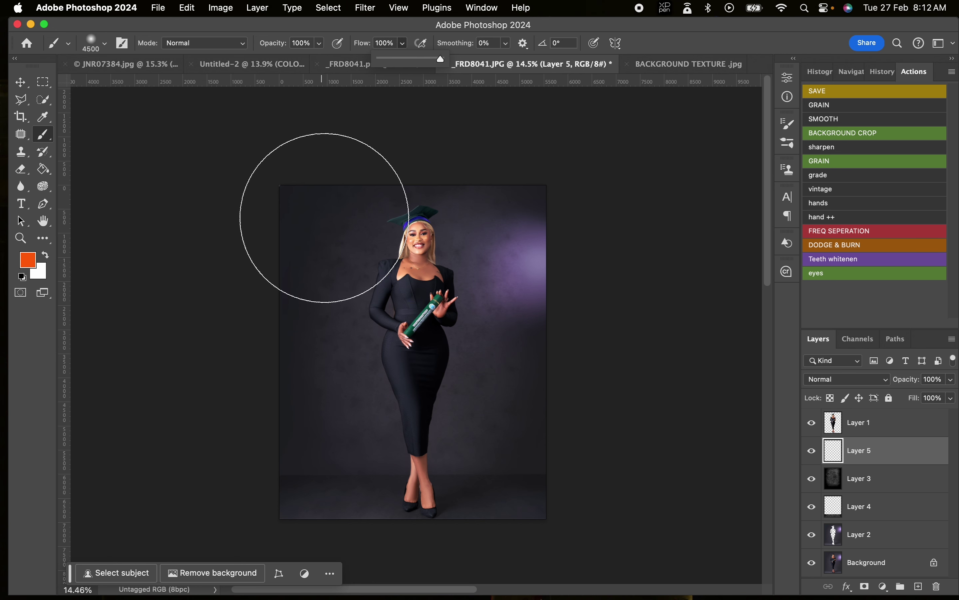
Paint a soft orange glow on the upper-left backdrop with a 5000 px Soft Round brush at 0% hardness
left_click(324, 218)
key("]")
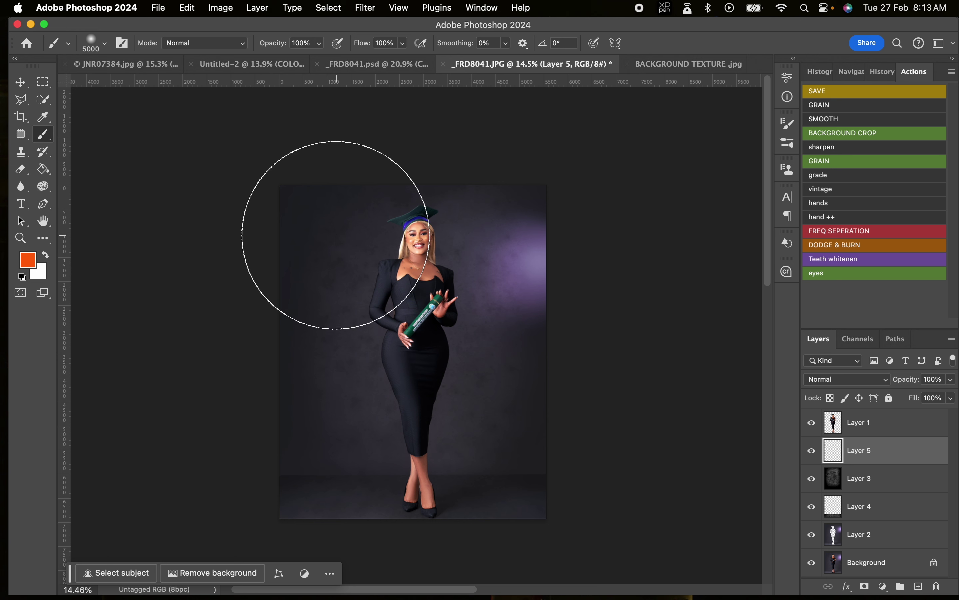
right_click(335, 235)
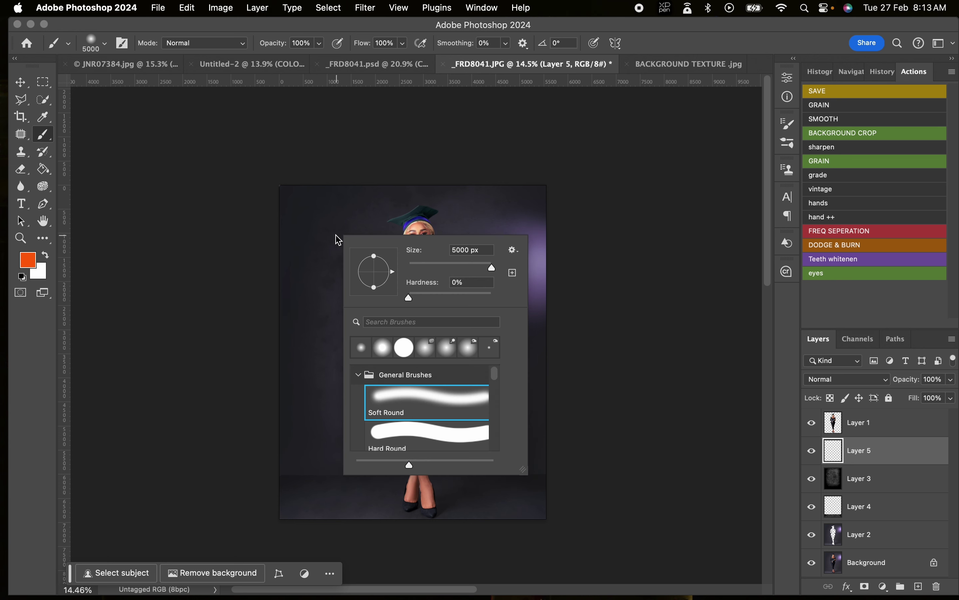
left_click(404, 298)
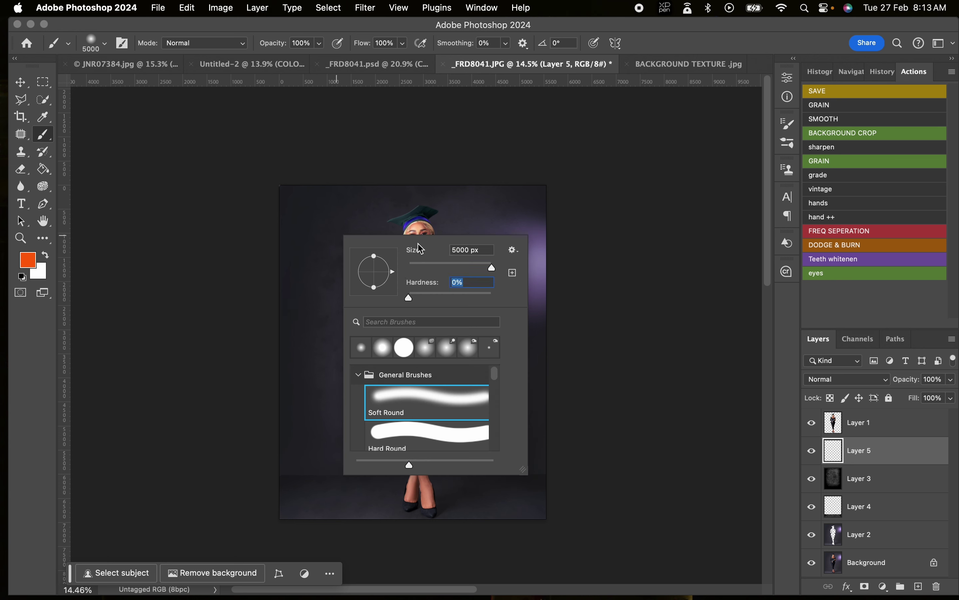
left_click(330, 231)
left_click(330, 231)
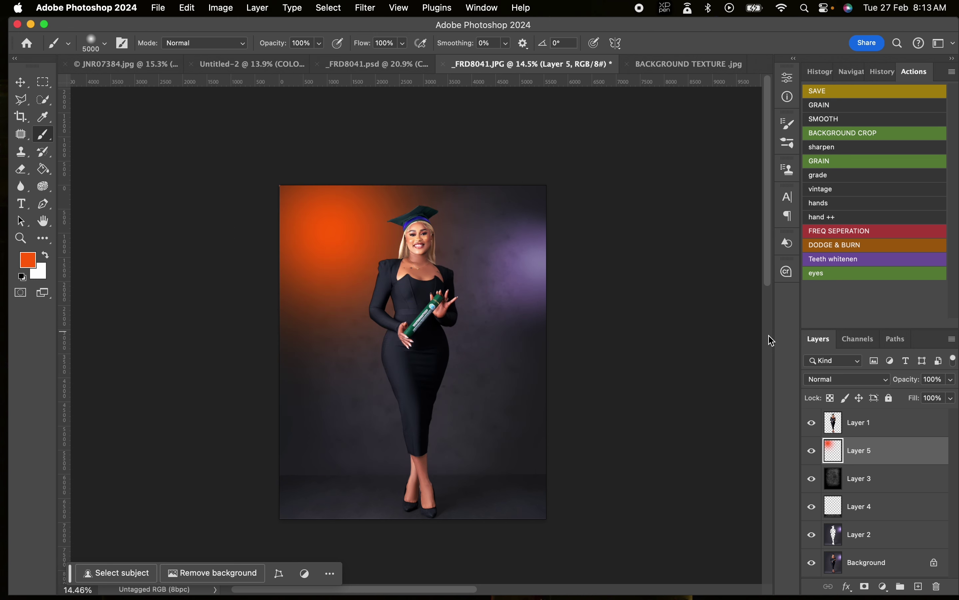
Set the orange glow layer's blend mode to Soft Light and its opacity to 32%
left_click(830, 380)
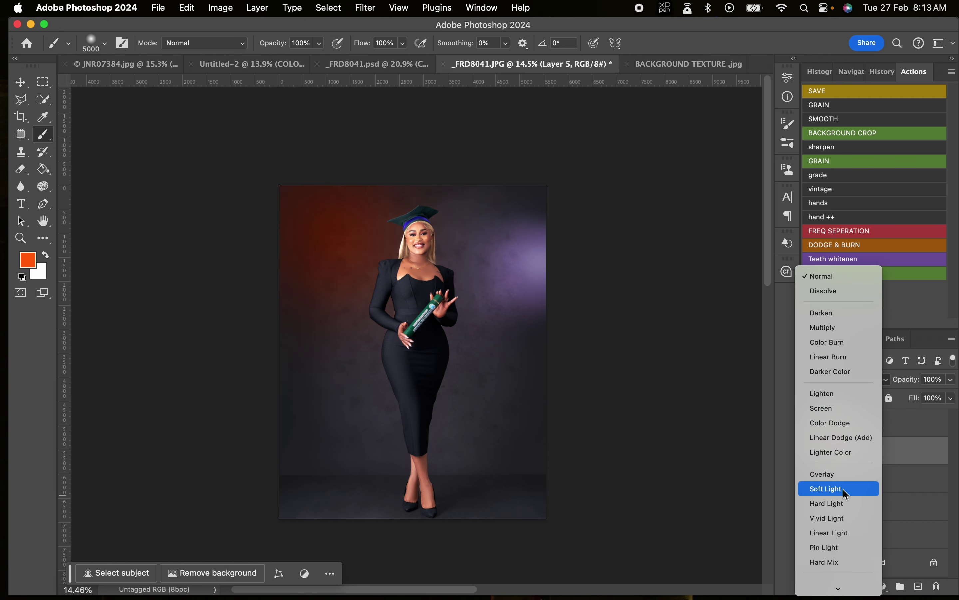
left_click(846, 493)
left_click_drag(953, 389, 907, 396)
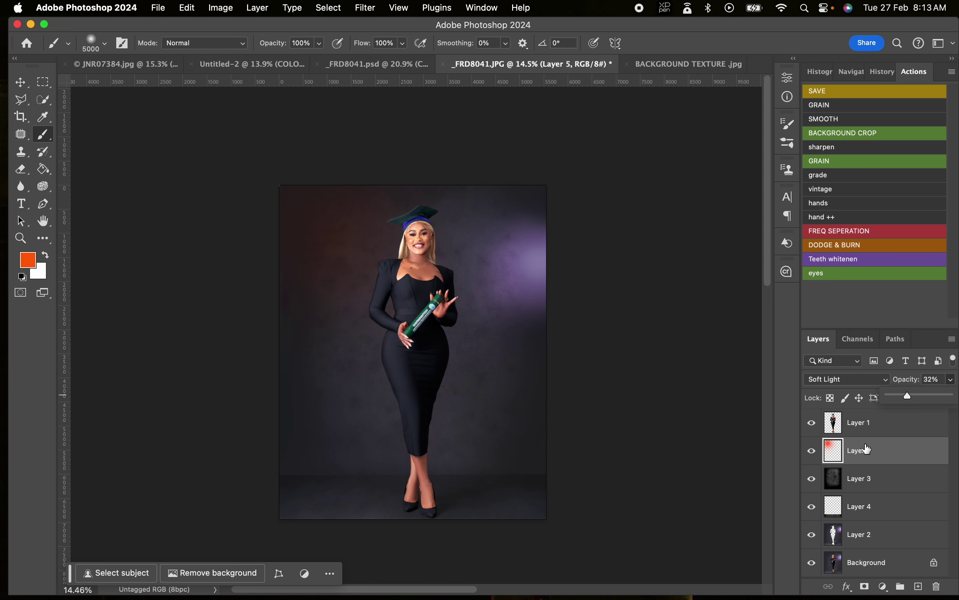
Shift the orange glow layer's hue towards a deeper red with a Hue/Saturation adjustment
key("super+u")
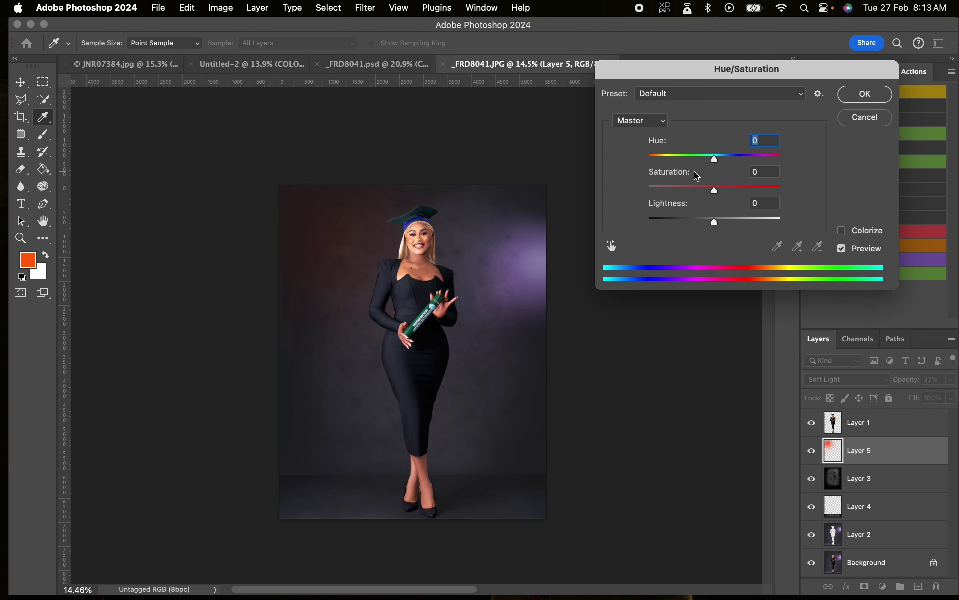
left_click_drag(699, 70, 634, 109)
mouse_move(648, 197)
left_mouse_down()
mouse_move(582, 201)
mouse_move(662, 195)
mouse_move(632, 198)
left_mouse_up()
left_click(799, 132)
key("b")
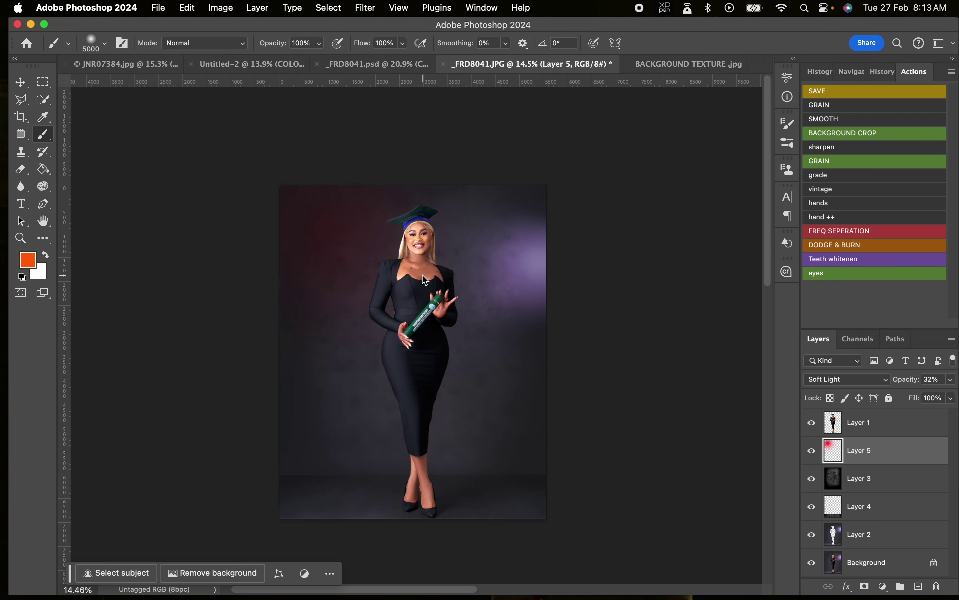
key("z")
mouse_move(420, 275)
left_mouse_down()
mouse_move(496, 262)
mouse_move(440, 246)
mouse_move(505, 242)
mouse_move(456, 227)
left_mouse_up()
Switch to the JNR07384.jpg portrait and duplicate its background layer
key("ctrl+Tab")
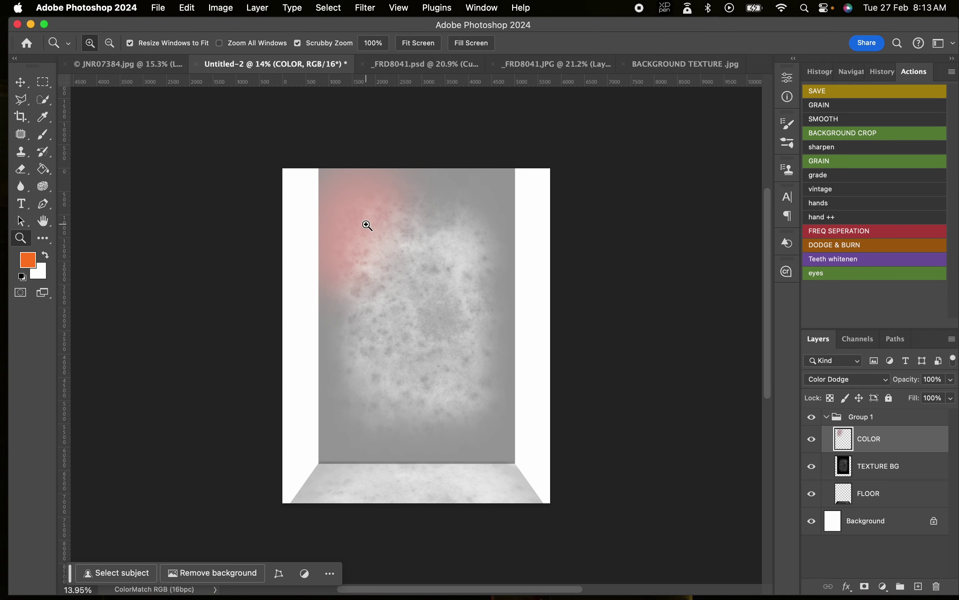
key("ctrl+shift+Tab")
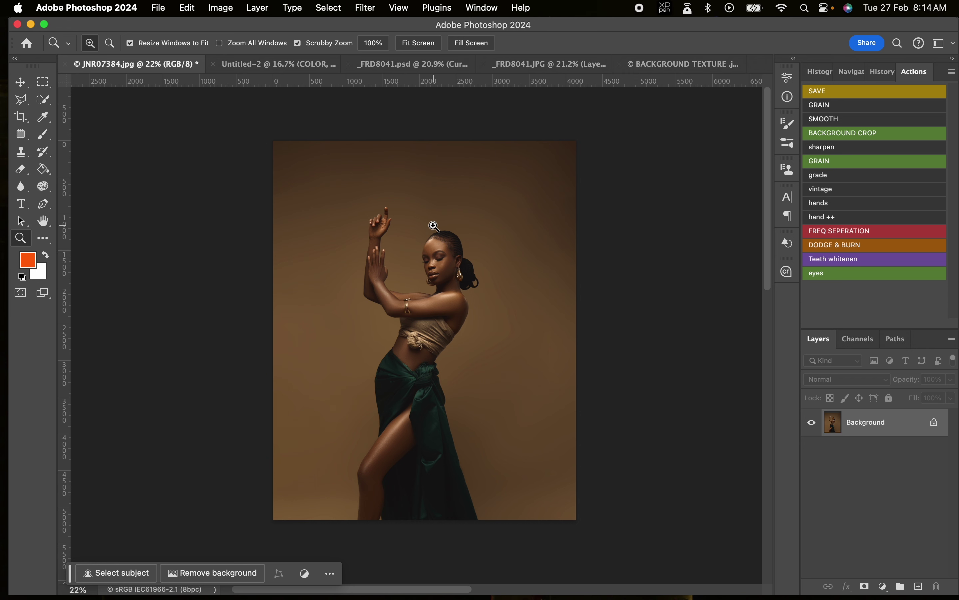
left_click(286, 65)
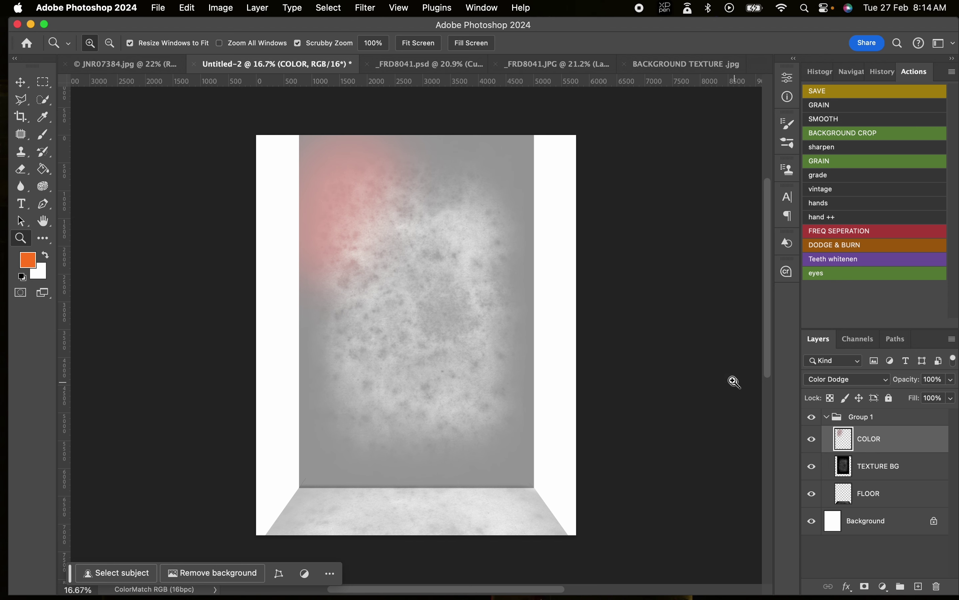
left_click(123, 64)
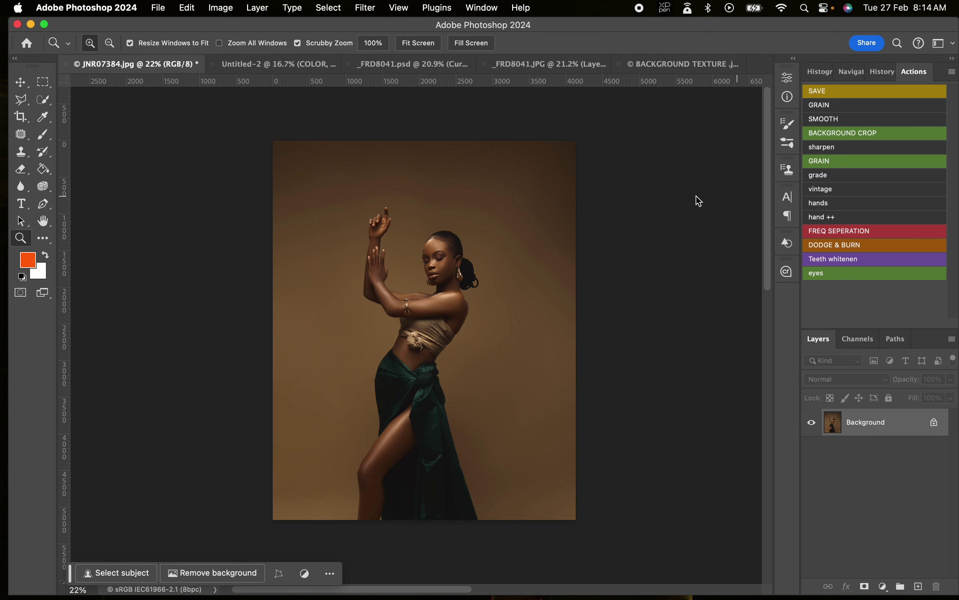
key("super+j")
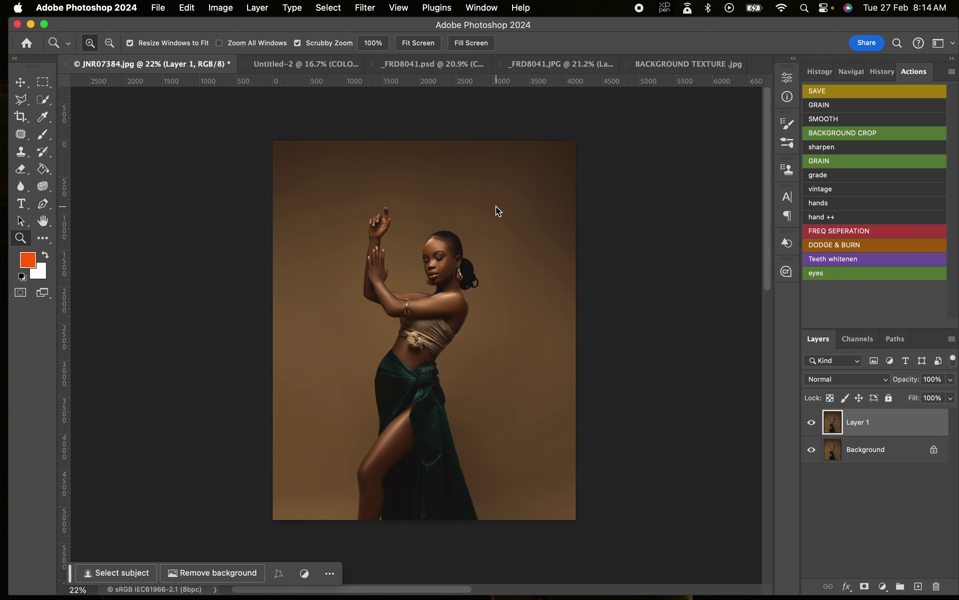
Select the subject on the duplicated layer and invert the selection to cover the backdrop
left_click(329, 8)
left_click(343, 163)
key("m")
right_click(458, 260)
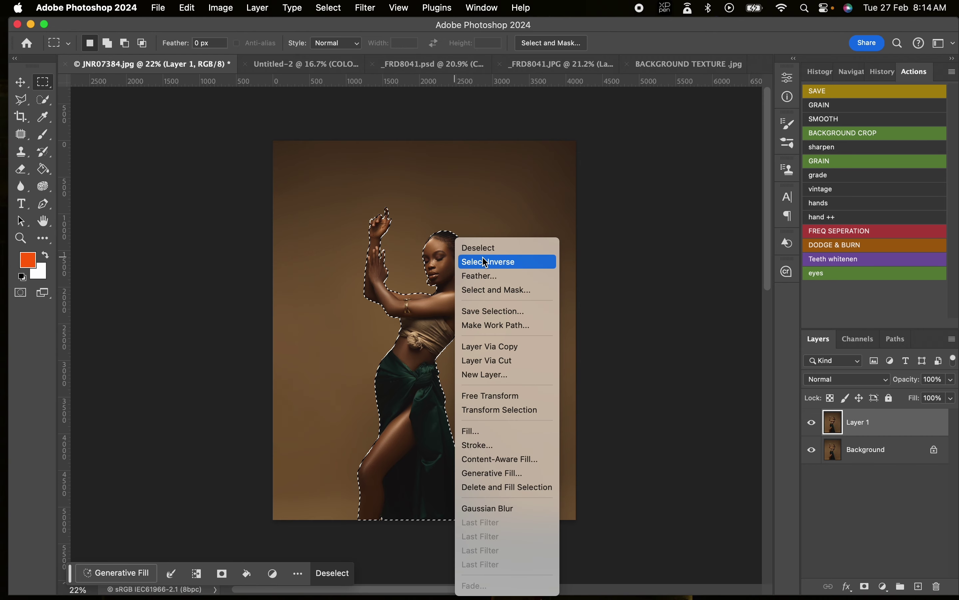
left_click(488, 263)
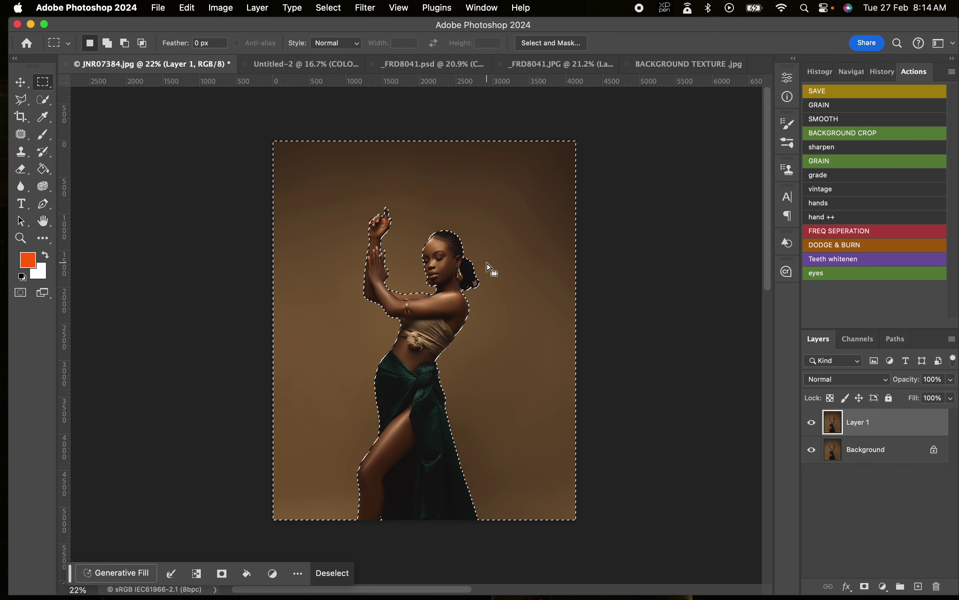
Cut the selected backdrop onto its own layer and place that layer beneath the cut-out subject
key("super+x")
key("super+v")
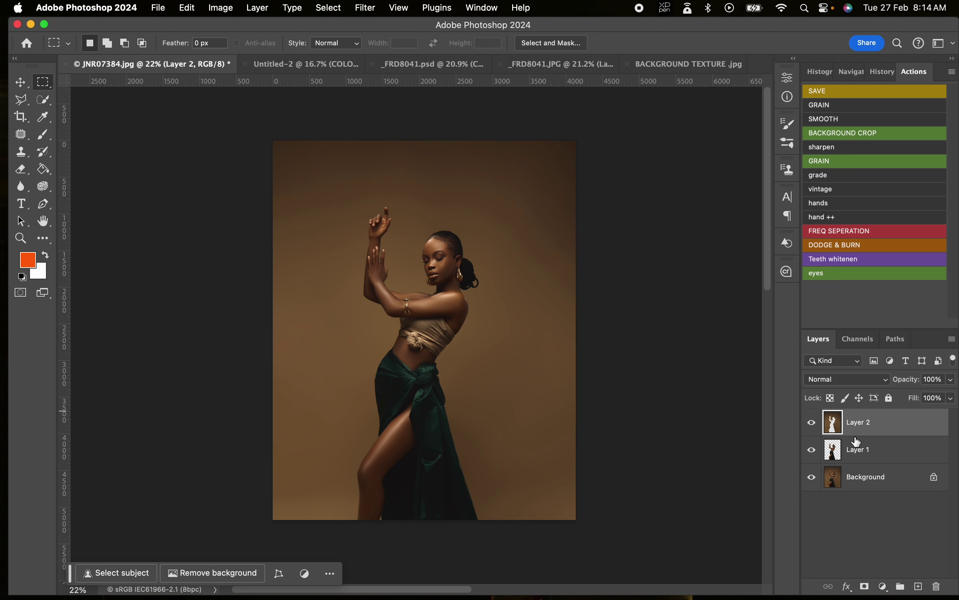
left_click_drag(882, 432, 878, 464)
Copy Group 1 from Untitled-2 into JNR07384.jpg between the subject and backdrop layers, and position it over the backdrop
left_click(315, 68)
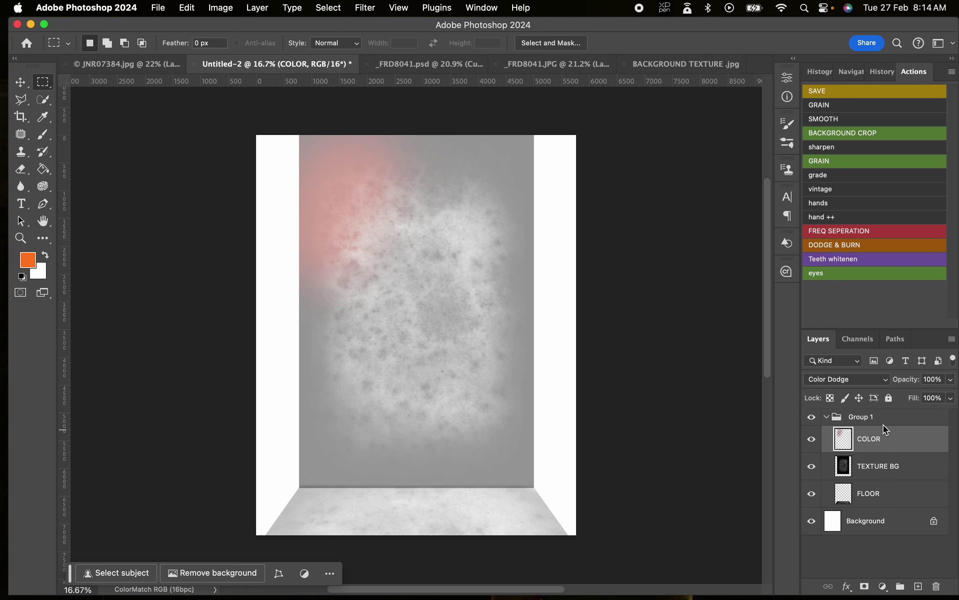
left_click(889, 422)
left_click_drag(914, 422, 410, 354)
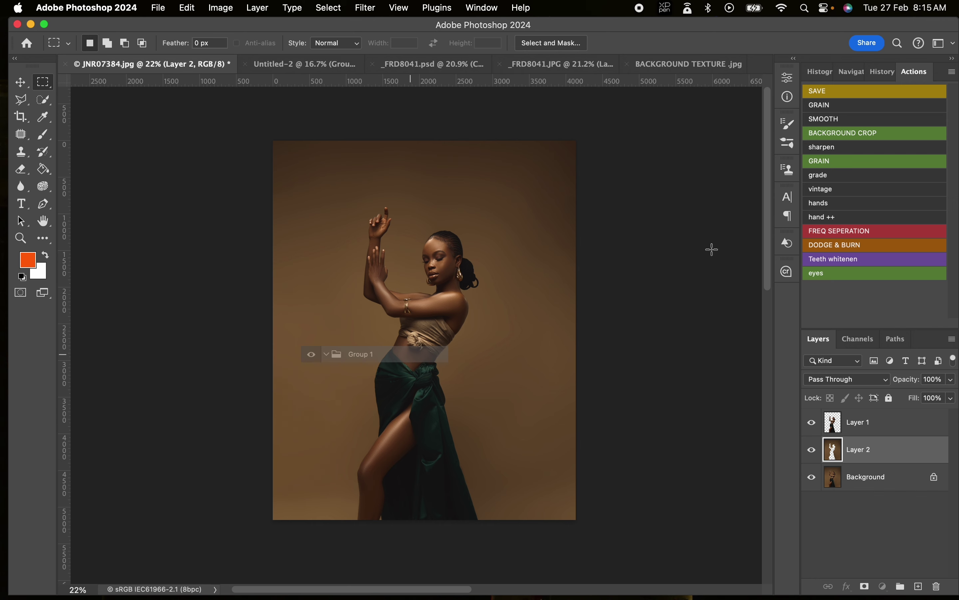
key("v")
left_click_drag(480, 214, 492, 300)
key("z")
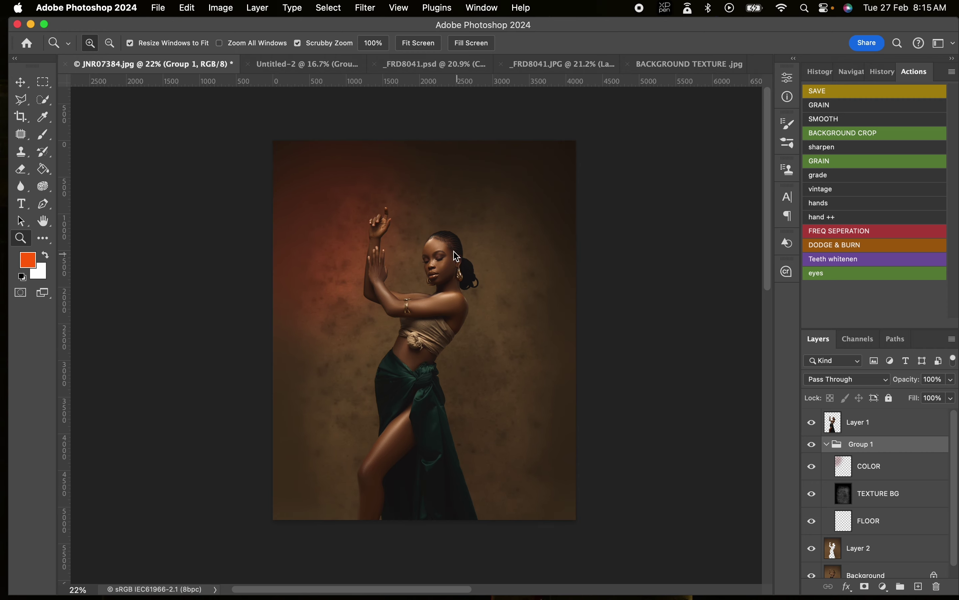
mouse_move(435, 252)
left_mouse_down()
mouse_move(468, 244)
mouse_move(433, 240)
mouse_move(448, 239)
left_mouse_up()
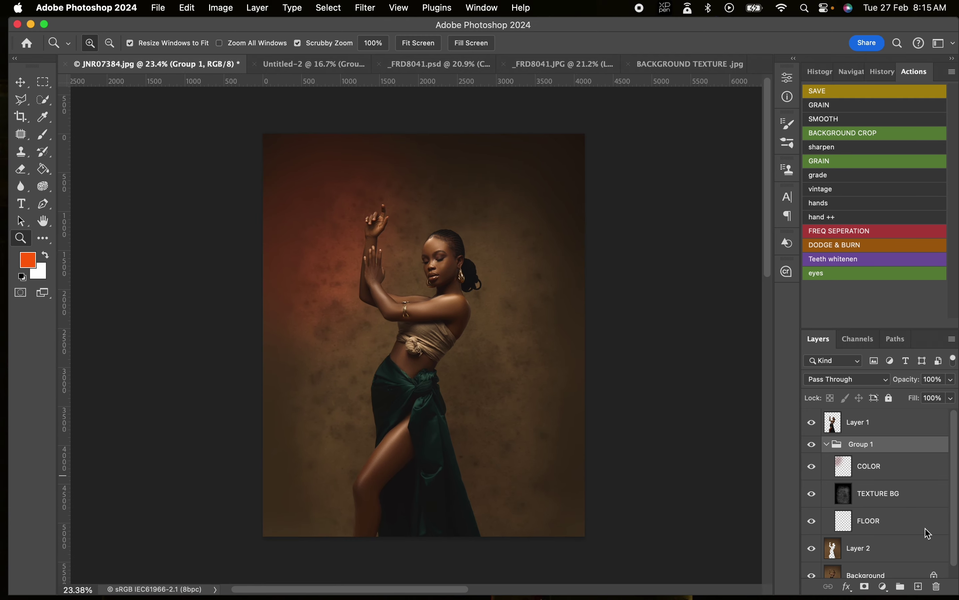
Reduce the TEXTURE BG layer's fill to 41%
left_click(911, 469)
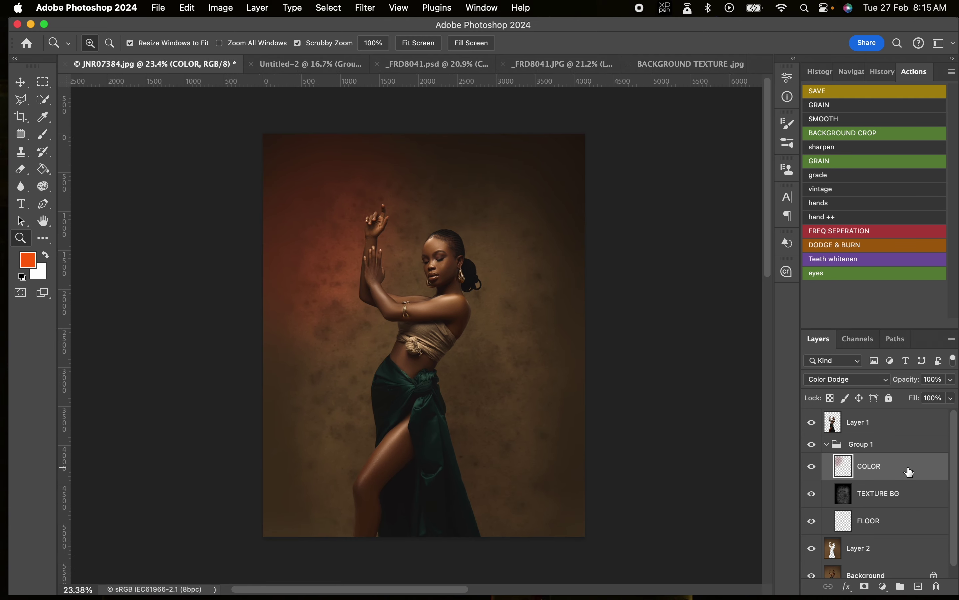
left_click(911, 496)
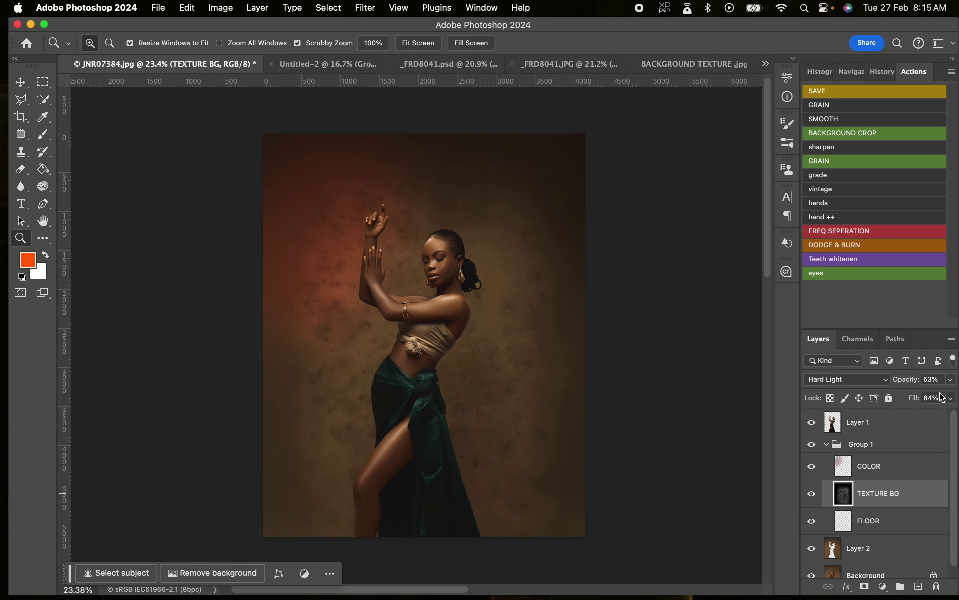
left_click_drag(951, 403, 919, 417)
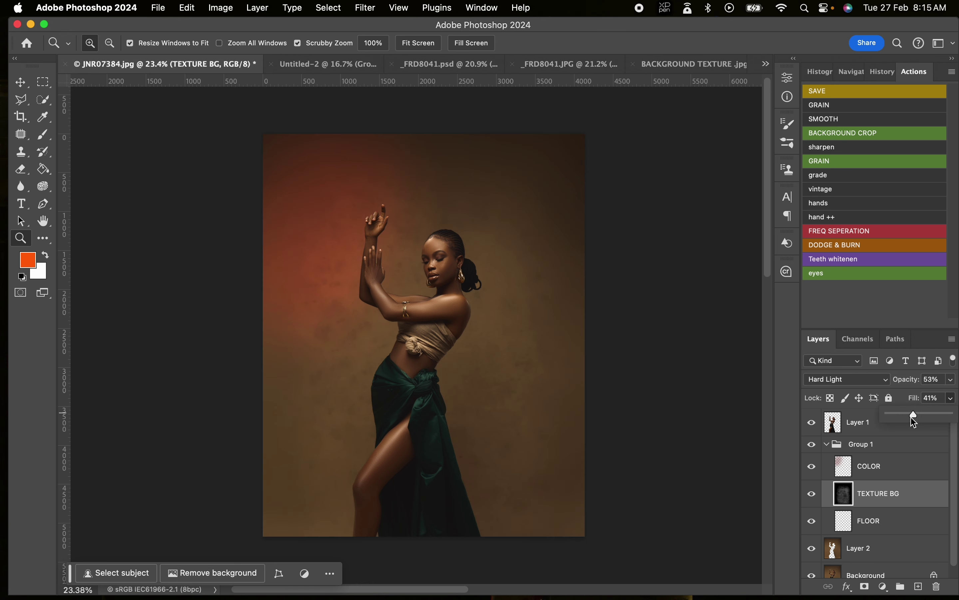
Shift the COLOR layer's hue from red to yellow-green with a Hue/Saturation adjustment
left_click(904, 472)
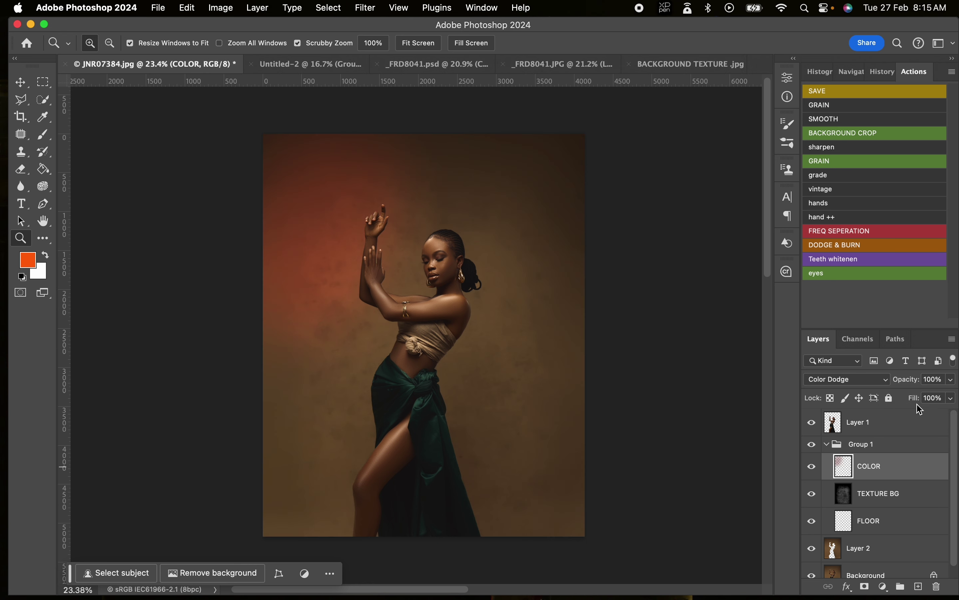
key("ctrl+u")
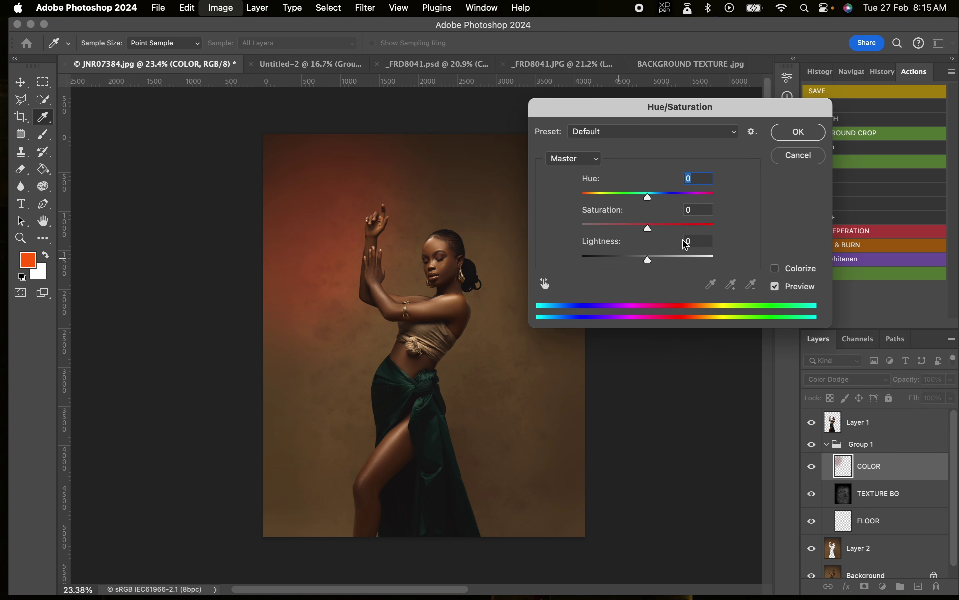
left_click_drag(637, 200, 682, 205)
left_click(778, 134)
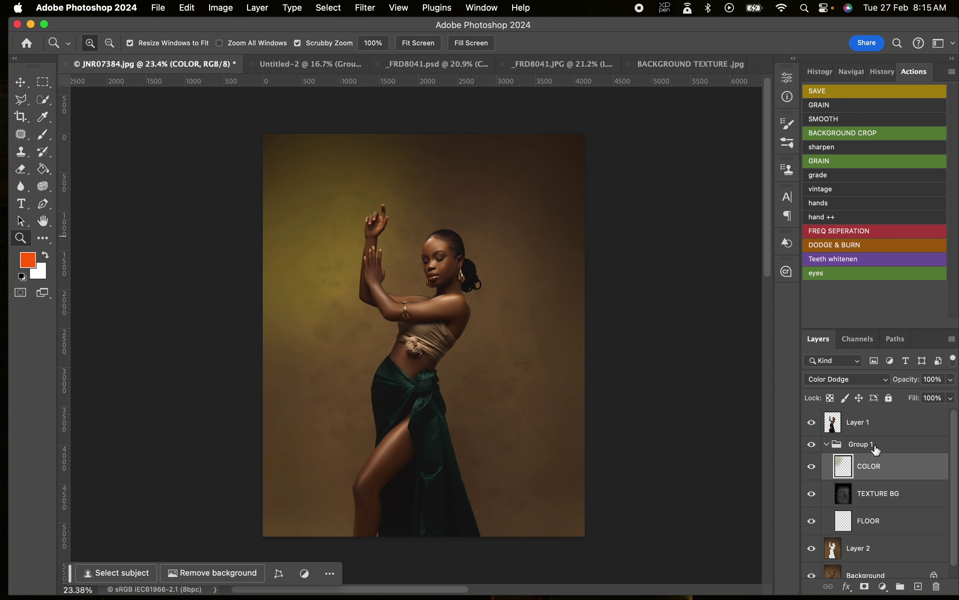
Lower the COLOR layer's opacity to 49% and compare the portrait with Group 1 hidden and shown
left_click(952, 398)
left_click_drag(932, 397, 919, 398)
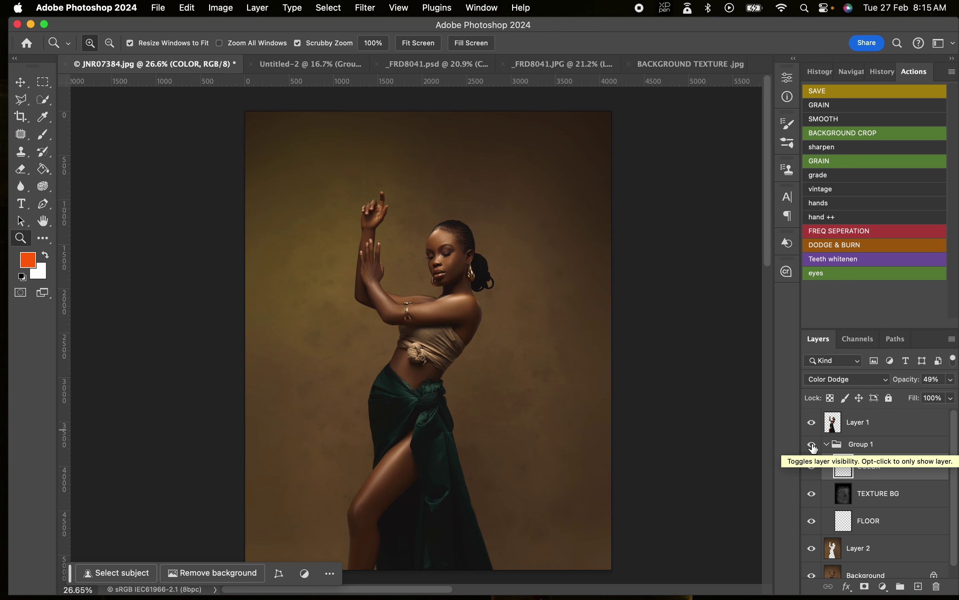
left_click(813, 446)
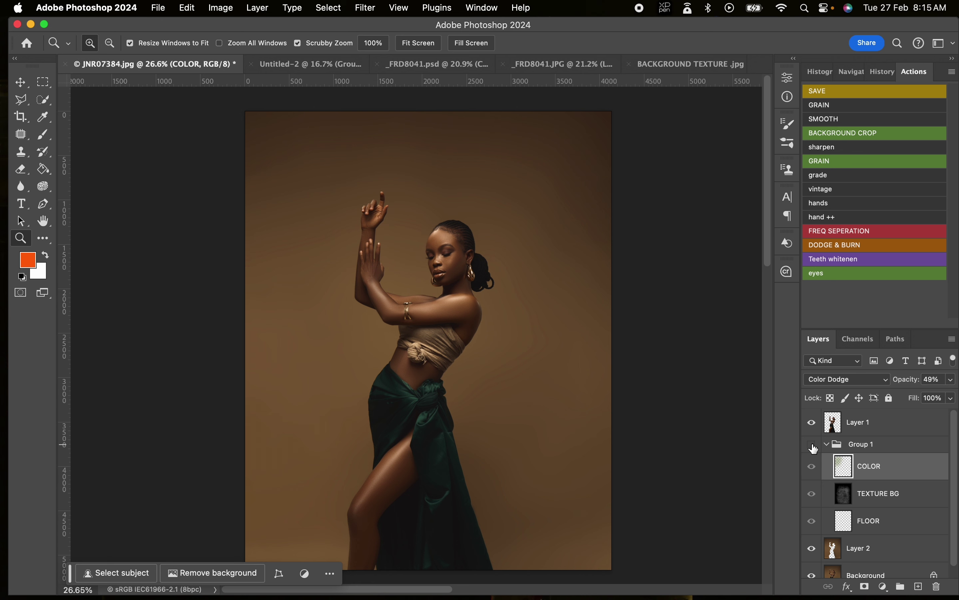
left_click(814, 445)
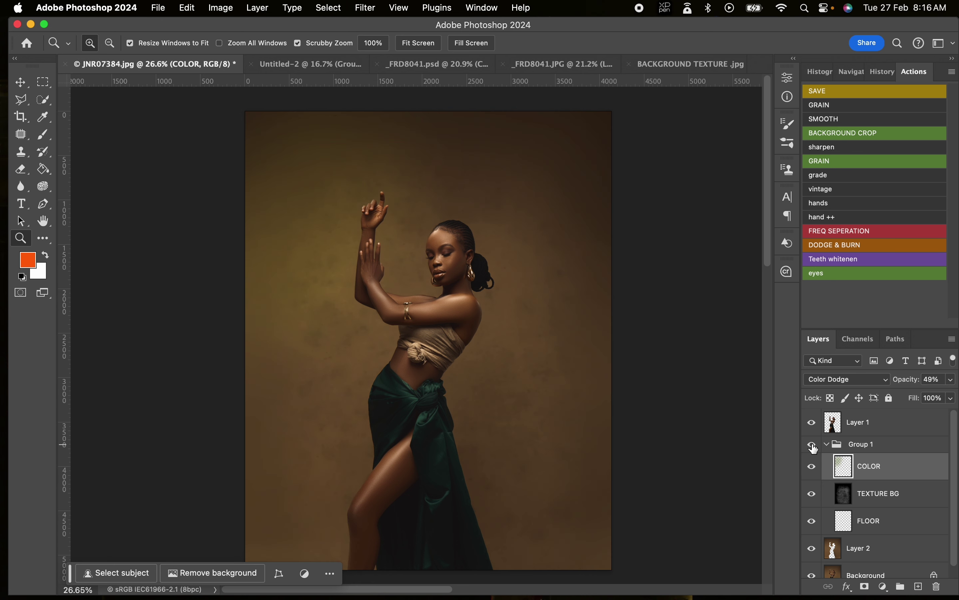